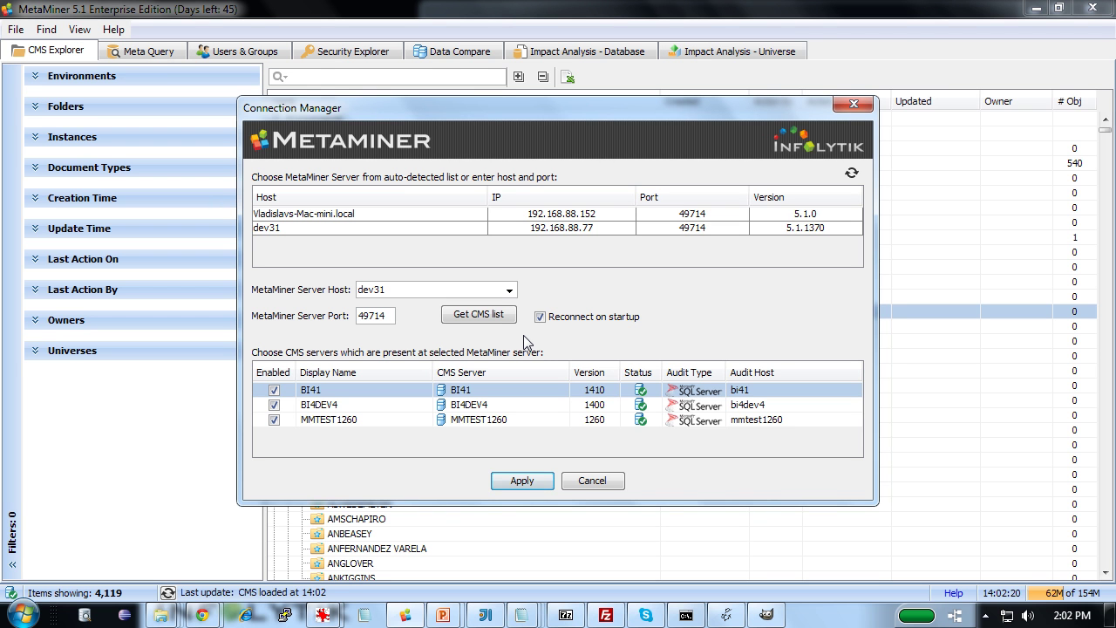
Connect to the MetaMiner server dev31 with the CMS servers BI41, BI4DEV4 and MMTEST1260 enabled.
{"action": "left_click", "coordinate": [535, 227]}
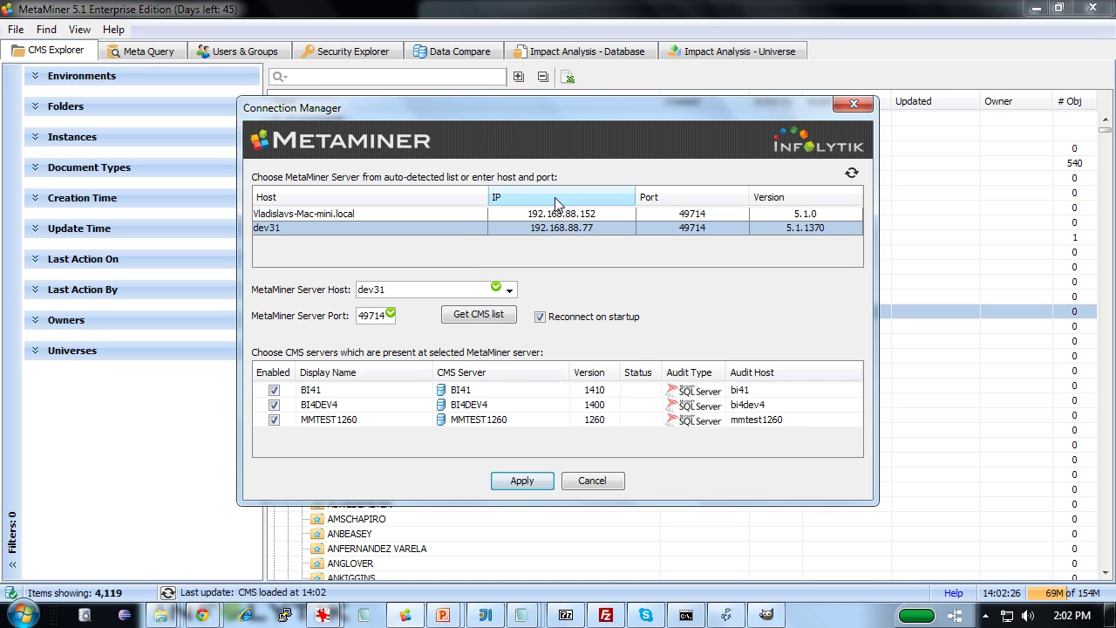
{"action": "left_click", "coordinate": [486, 394]}
{"action": "left_click", "coordinate": [490, 405]}
{"action": "left_click", "coordinate": [493, 420]}
{"action": "left_click", "coordinate": [499, 410]}
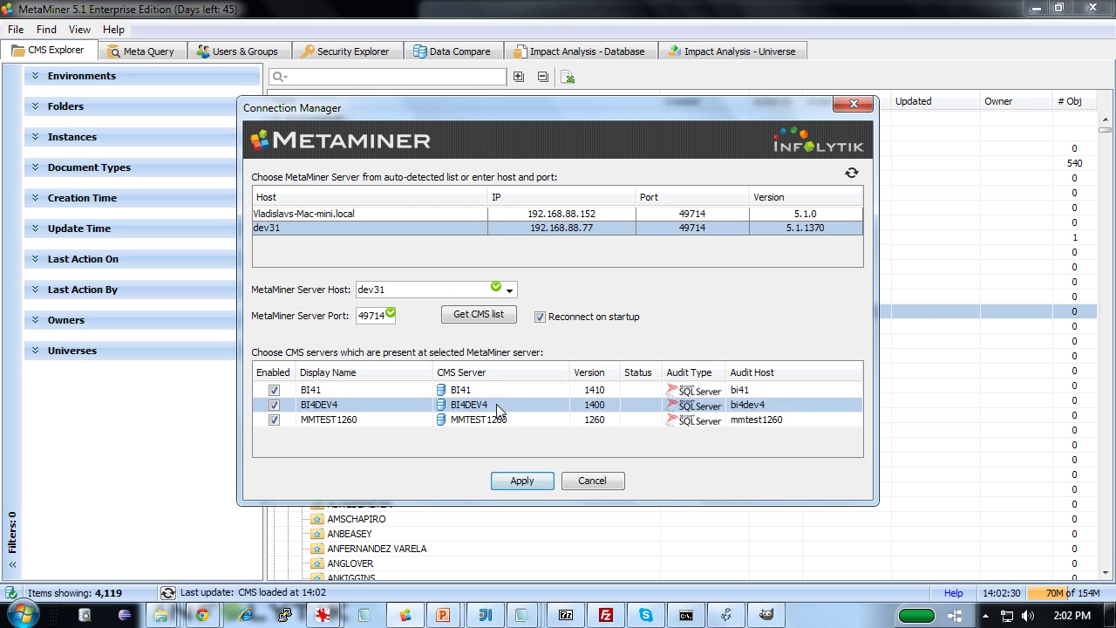
{"action": "left_click", "coordinate": [499, 389]}
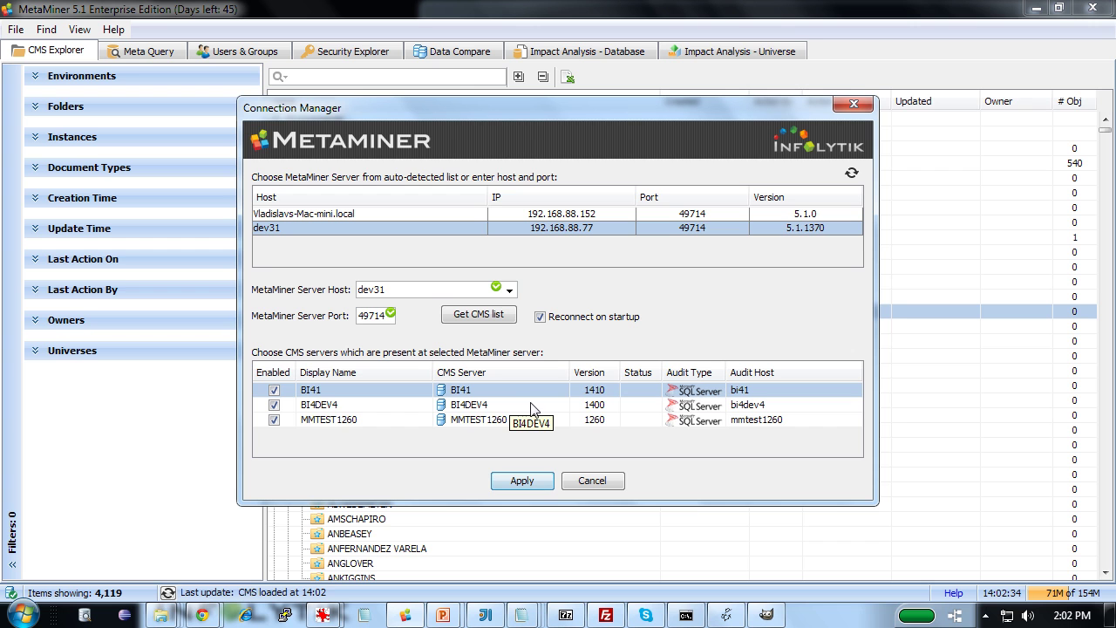
{"action": "left_click", "coordinate": [532, 477]}
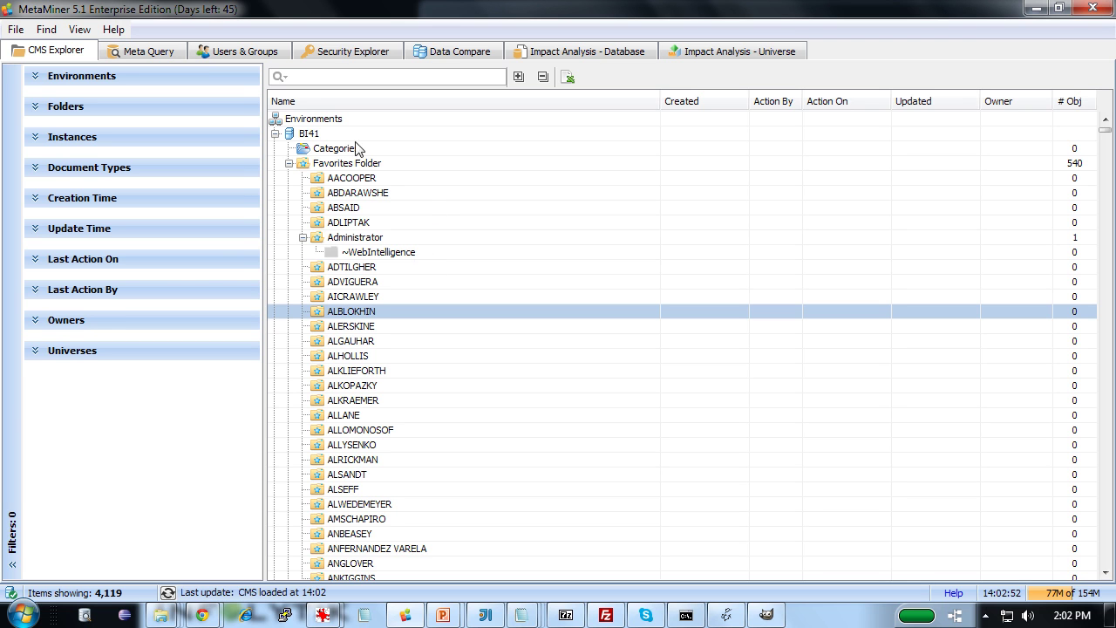
Search the CMS content for "sales" and review the matches in the BI41, BI4DEV4 and MMTEST1260 environments.
{"action": "left_click", "coordinate": [366, 77]}
{"action": "type", "text": "sales"}
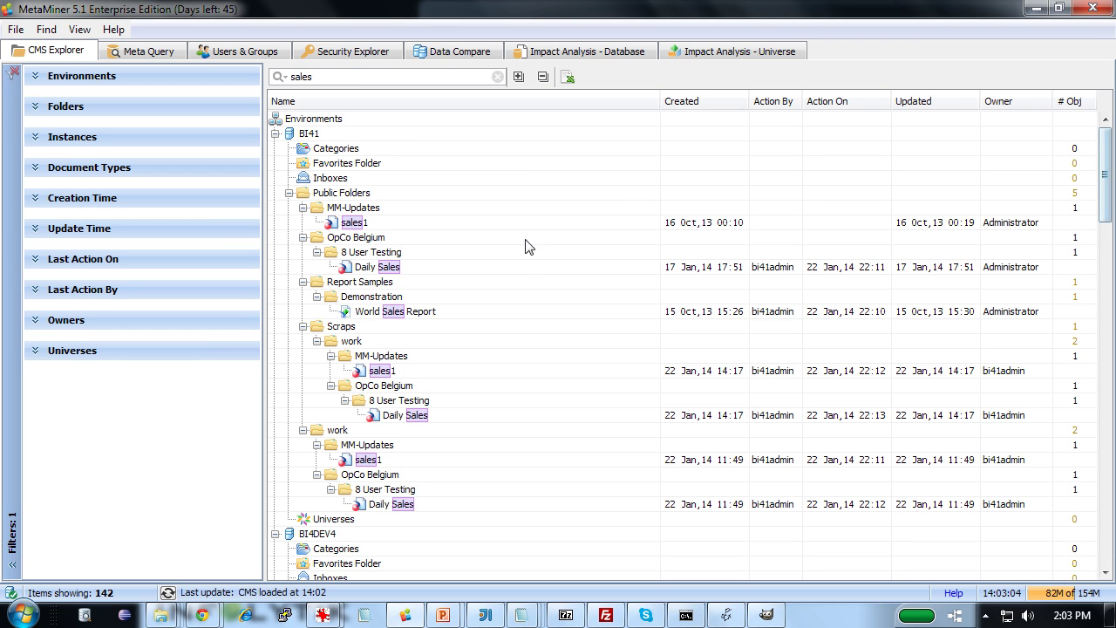
{"action": "mouse_move", "coordinate": [522, 238]}
{"action": "scroll", "coordinate": [1107, 219], "scroll_direction": "down", "scroll_amount": 2}
{"action": "scroll", "coordinate": [1107, 218], "scroll_direction": "down", "scroll_amount": 1}
{"action": "left_click_drag", "start_coordinate": [1107, 218], "coordinate": [1110, 281]}
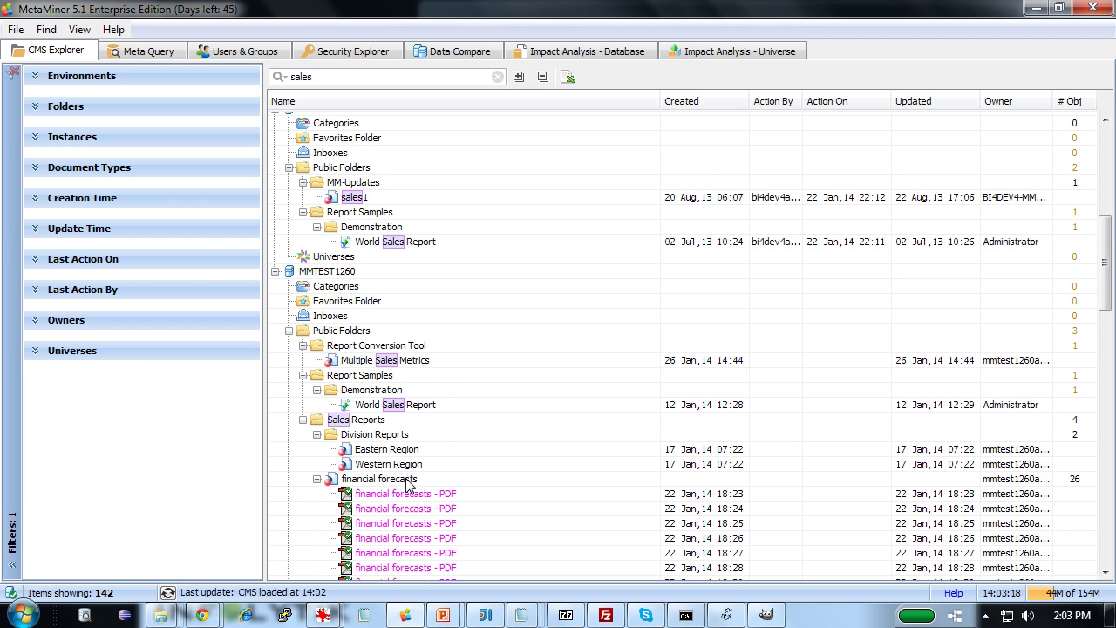
{"action": "scroll", "coordinate": [418, 462], "scroll_direction": "down", "scroll_amount": 5}
{"action": "scroll", "coordinate": [418, 462], "scroll_direction": "down", "scroll_amount": 5}
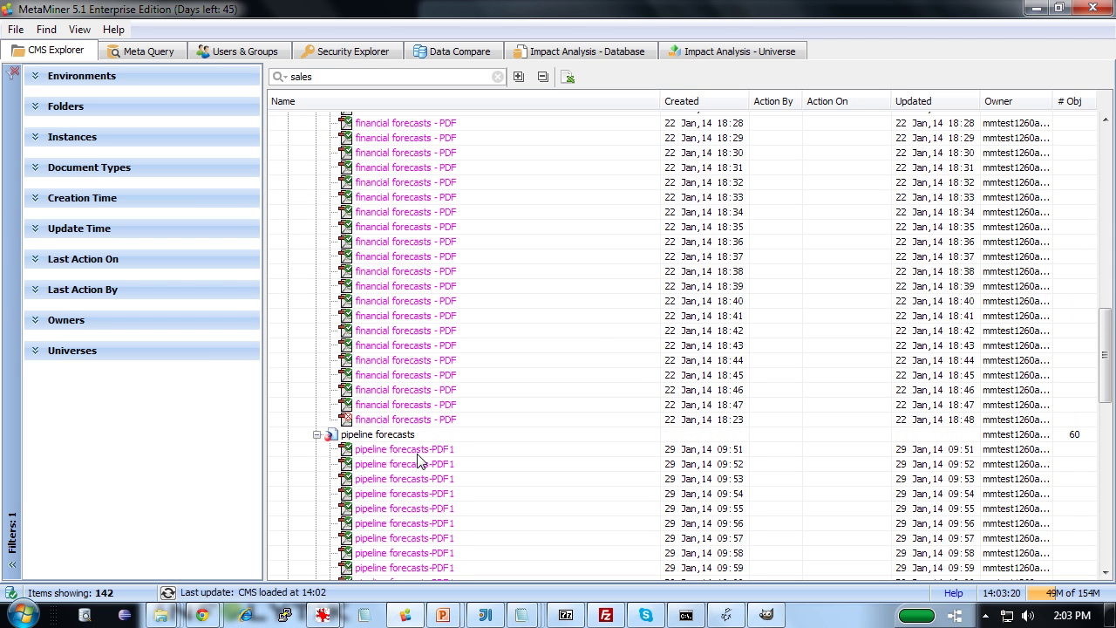
{"action": "scroll", "coordinate": [418, 462], "scroll_direction": "up", "scroll_amount": 8}
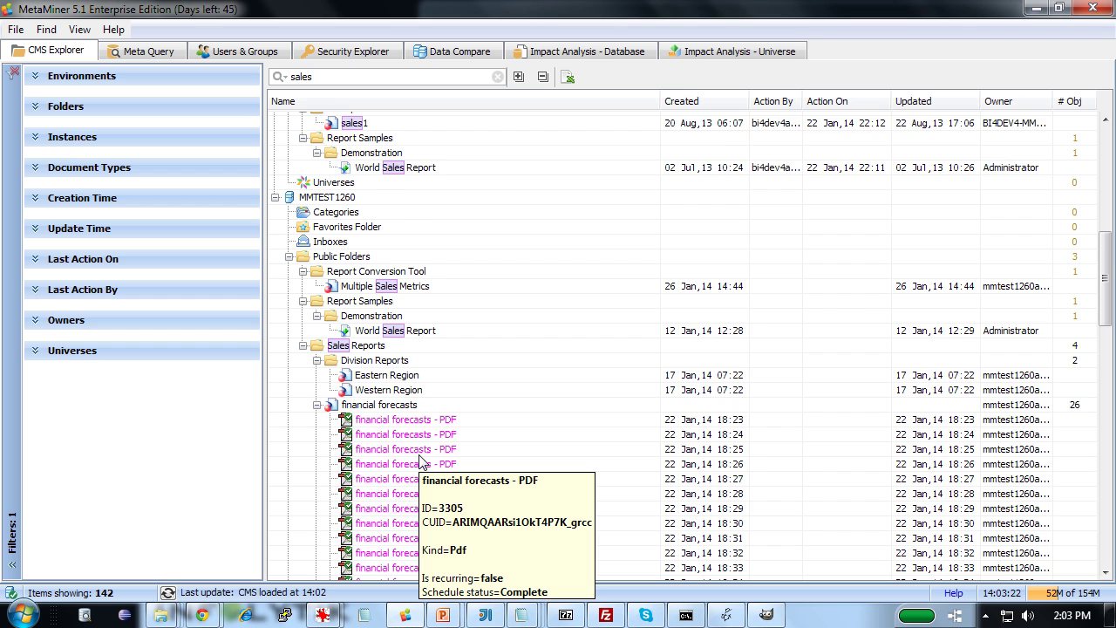
{"action": "scroll", "coordinate": [418, 462], "scroll_direction": "up", "scroll_amount": 3}
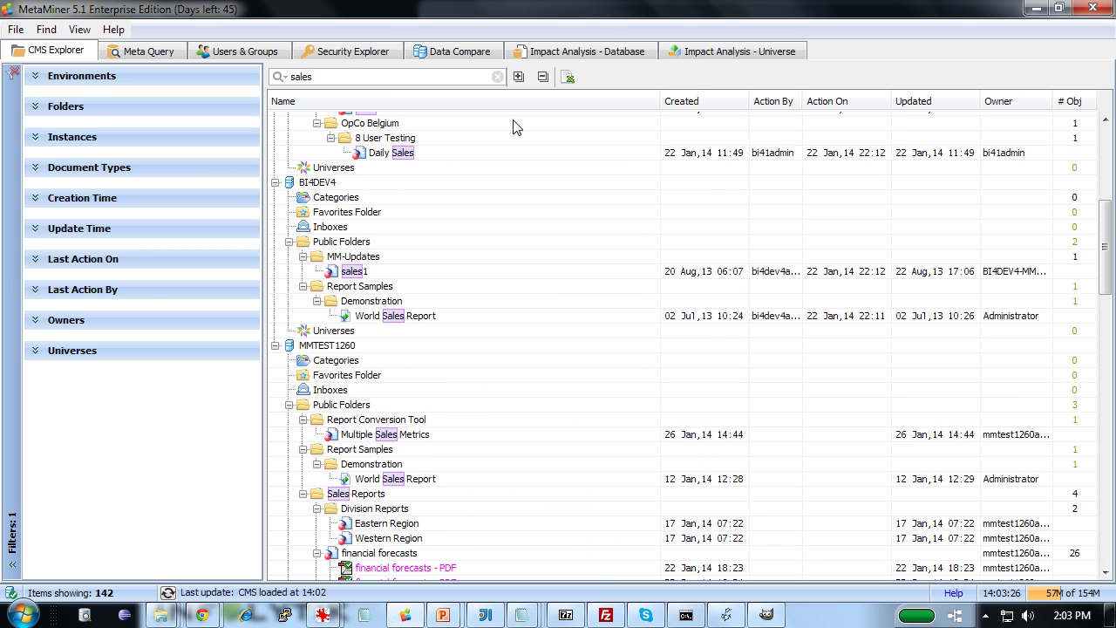
{"action": "scroll", "coordinate": [516, 130], "scroll_direction": "up", "scroll_amount": 4}
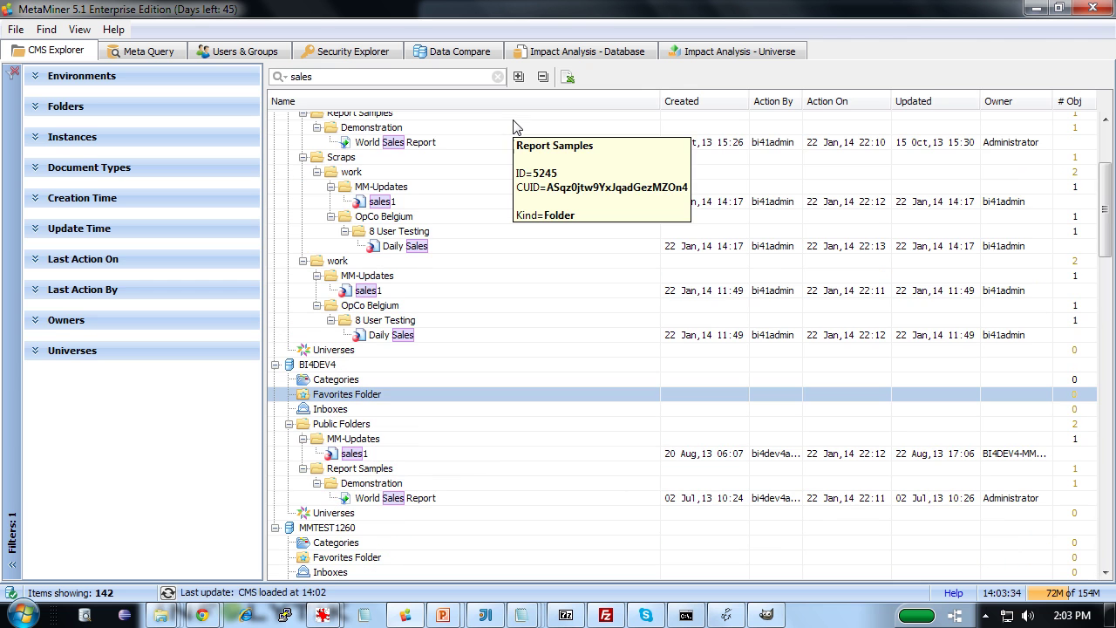
Filter the sales matches to hide all instances and review the remaining reports in each environment.
{"action": "left_click", "coordinate": [85, 140]}
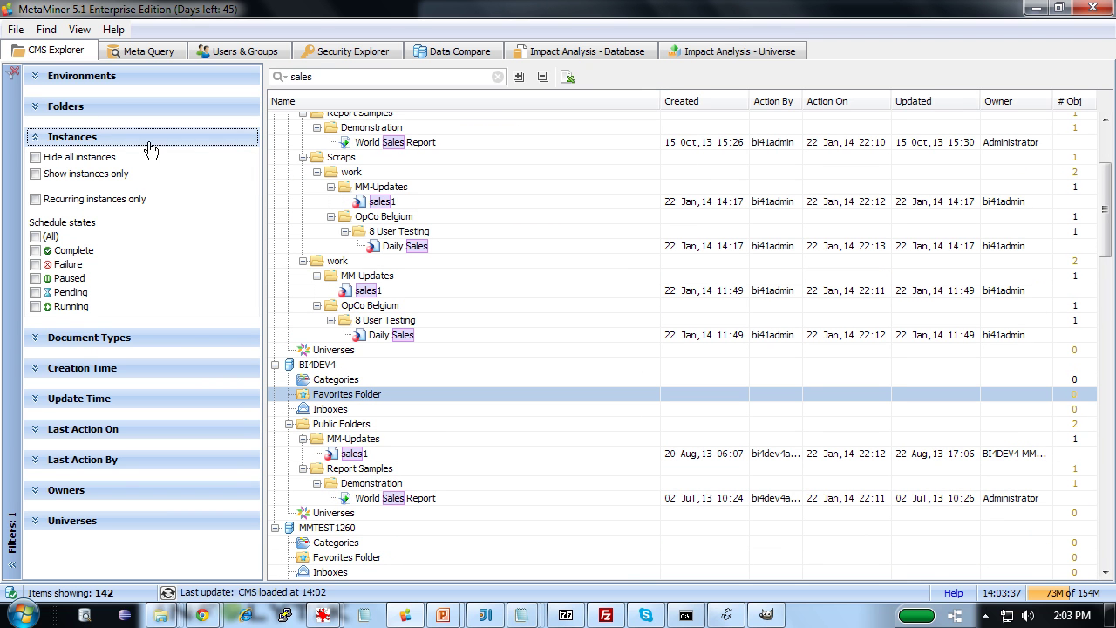
{"action": "left_click", "coordinate": [75, 157]}
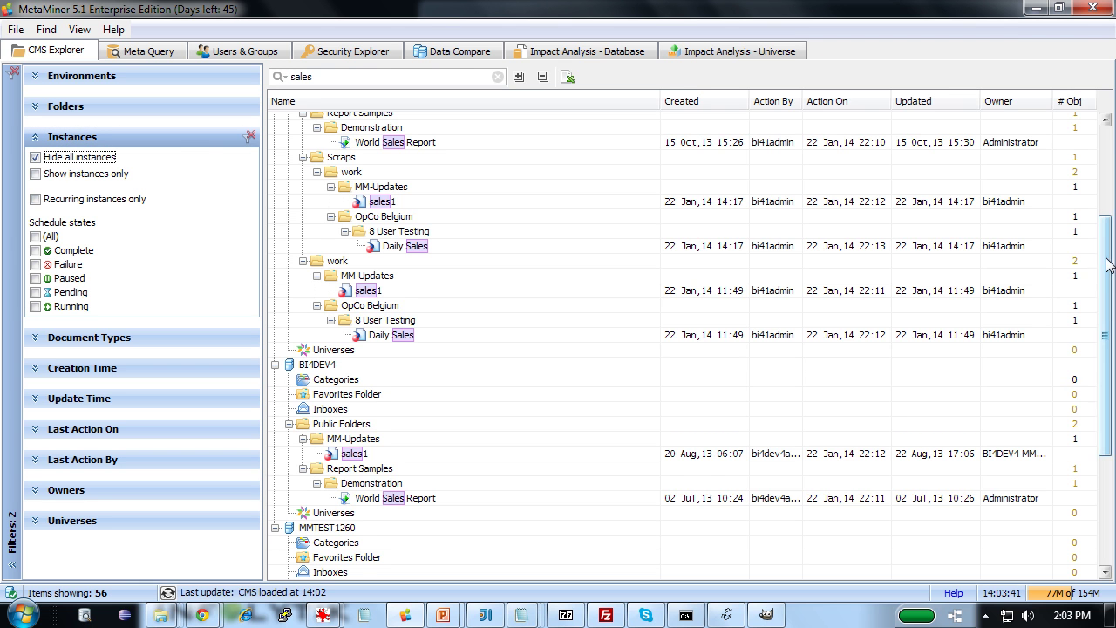
{"action": "left_click_drag", "start_coordinate": [1105, 253], "coordinate": [1105, 357]}
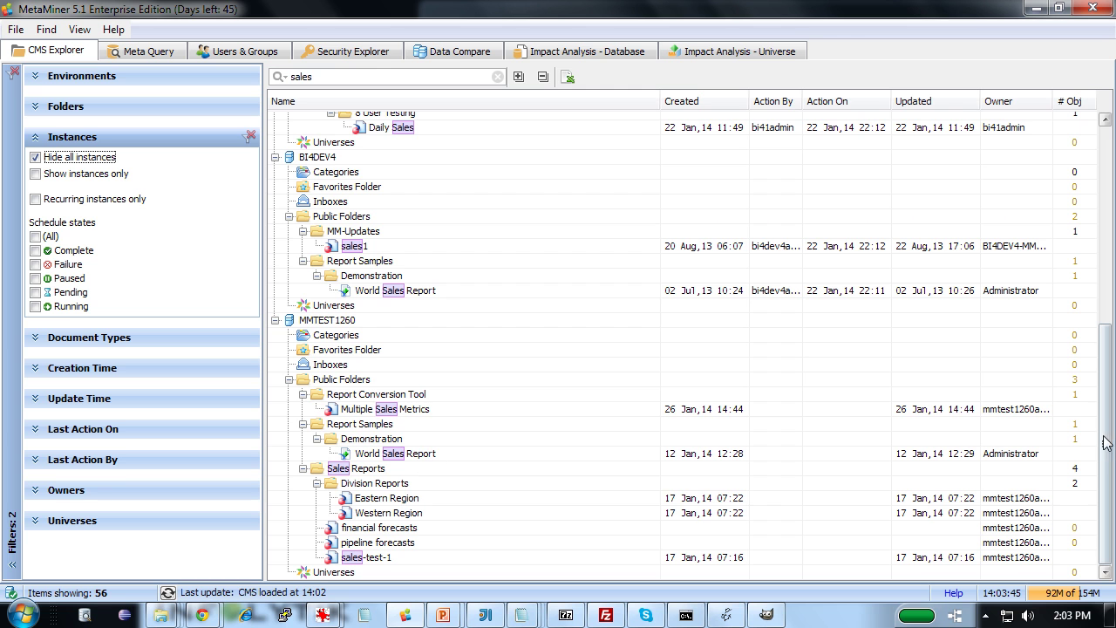
{"action": "left_click_drag", "start_coordinate": [1105, 446], "coordinate": [1079, 222]}
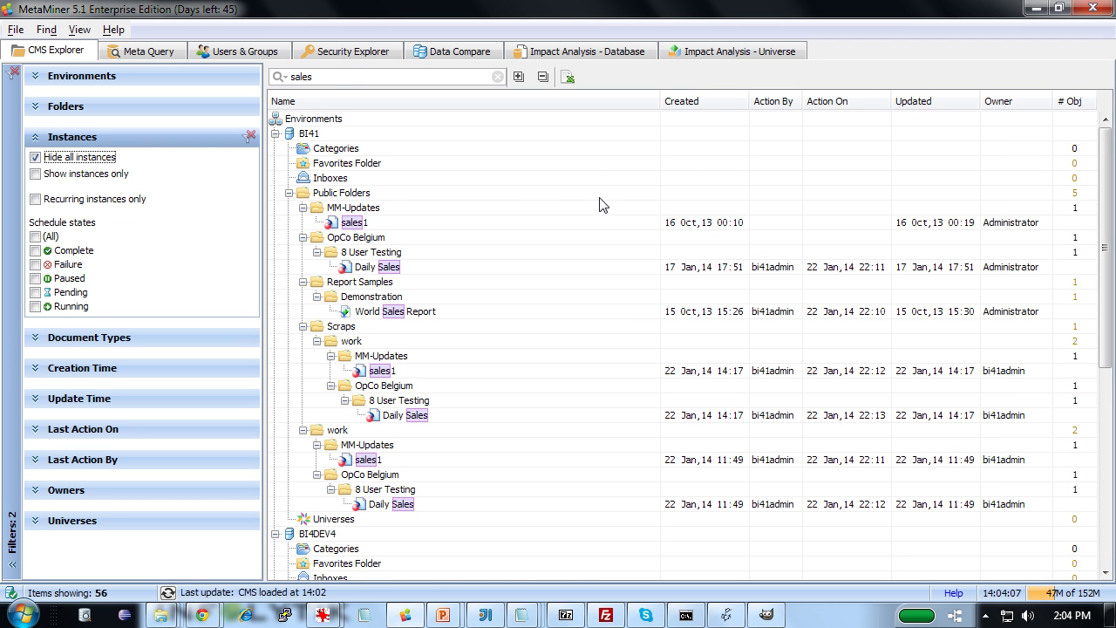
Clear all filters and limit the content to the third entry in the owners list.
{"action": "left_click", "coordinate": [14, 73]}
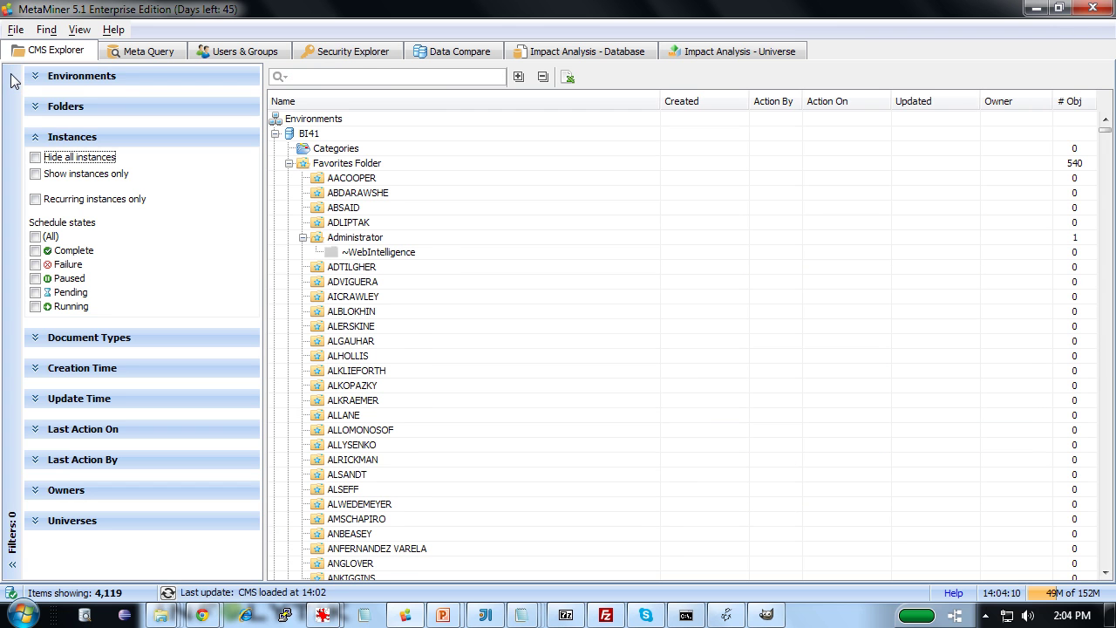
{"action": "left_click", "coordinate": [68, 140]}
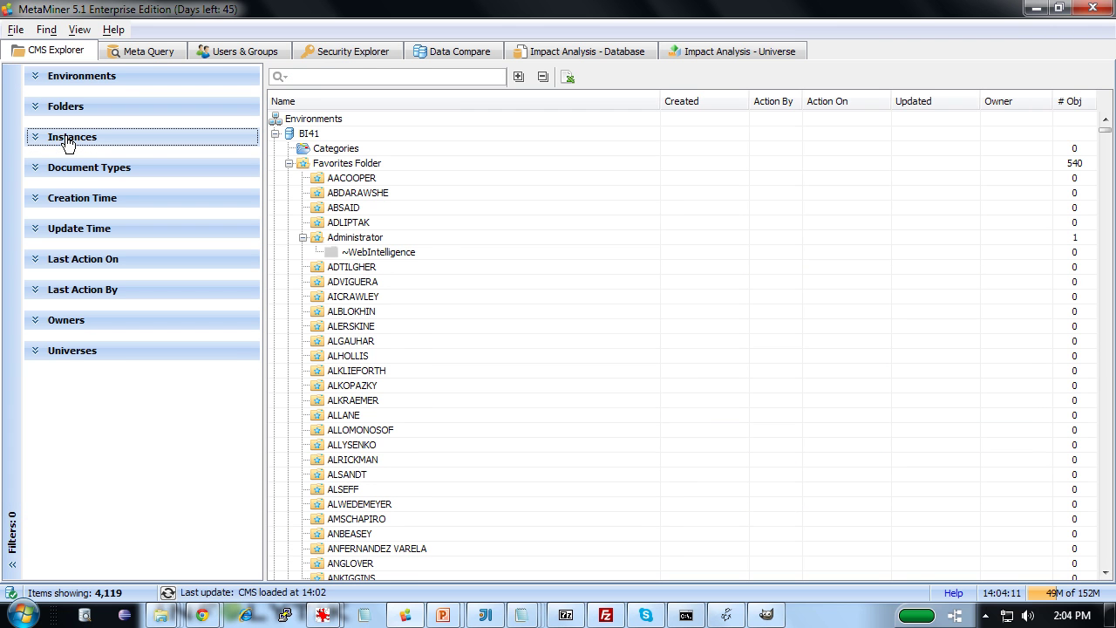
{"action": "left_click", "coordinate": [71, 323]}
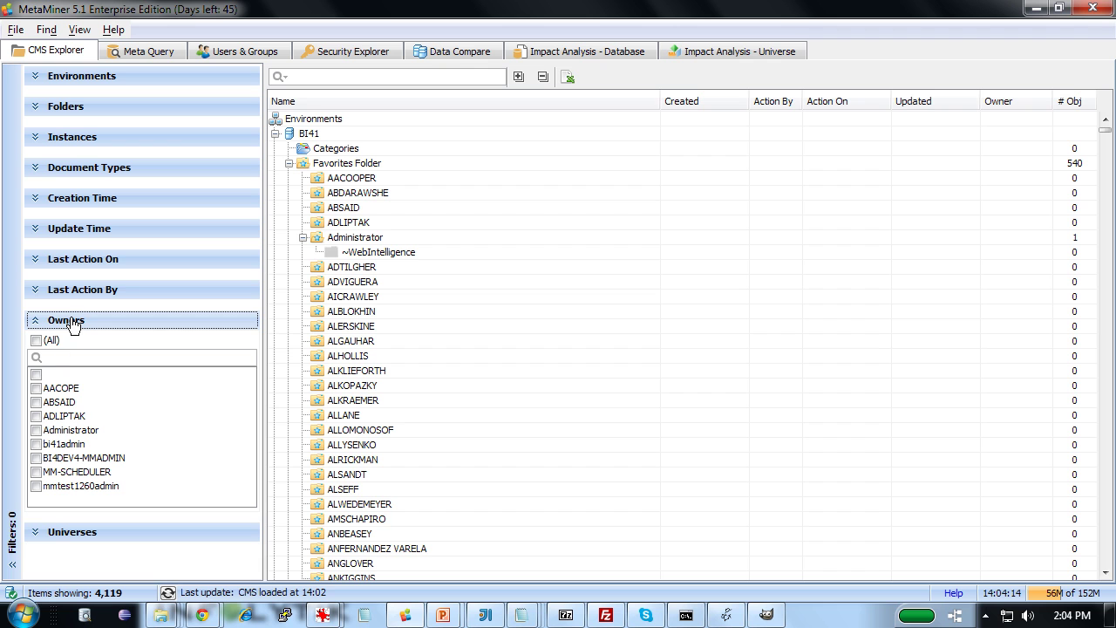
{"action": "left_click", "coordinate": [35, 403]}
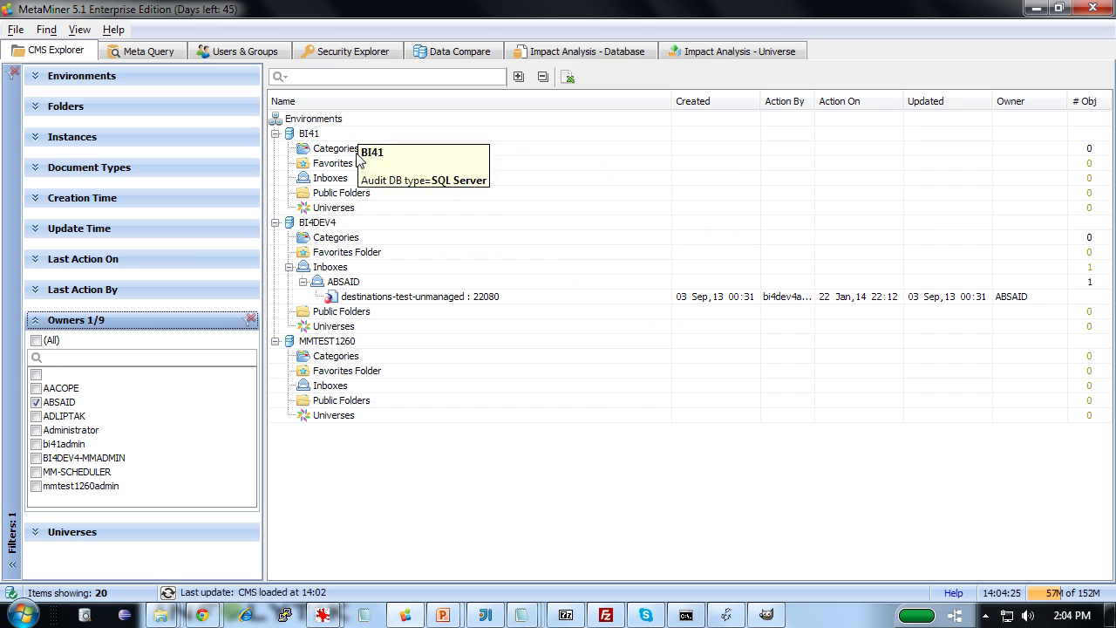
Switch the owner filter to show only objects owned by Administrator.
{"action": "left_click", "coordinate": [50, 403]}
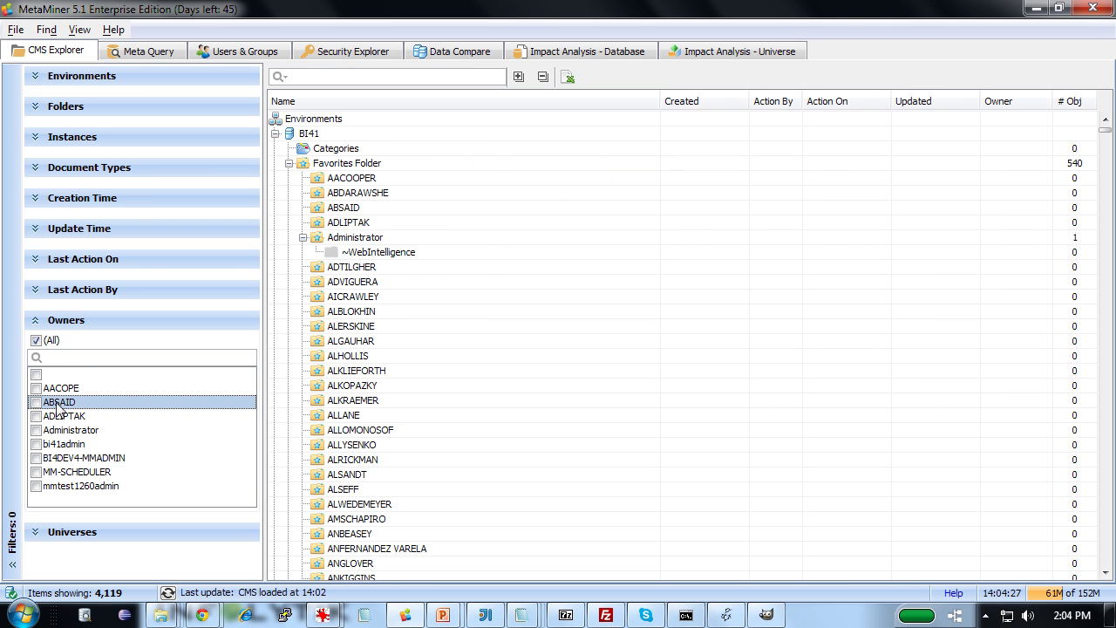
{"action": "left_click", "coordinate": [61, 430]}
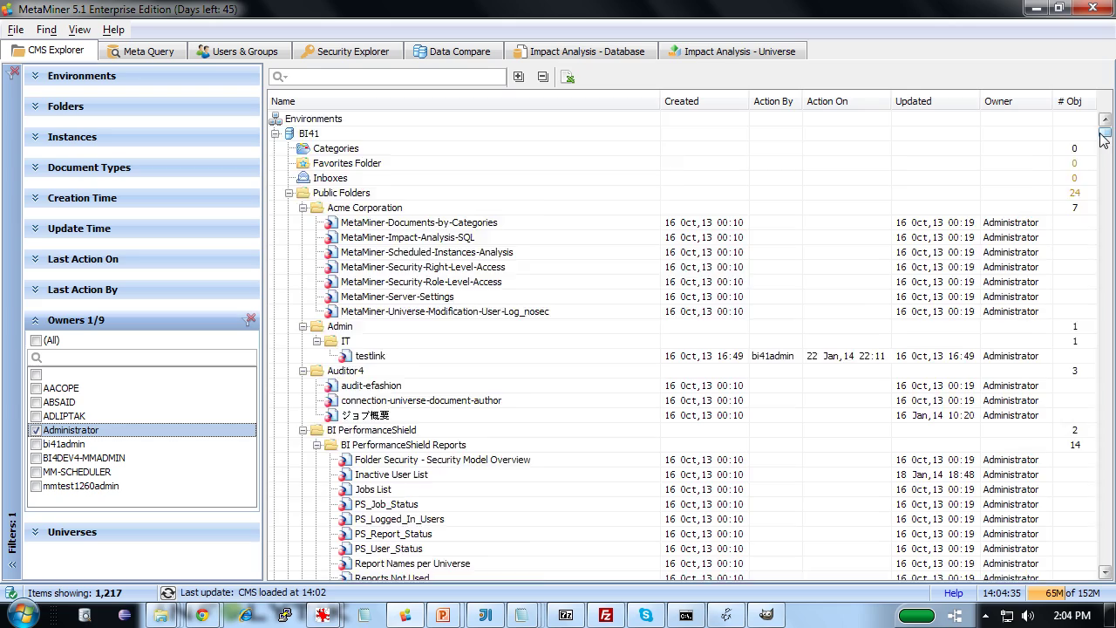
{"action": "mouse_move", "coordinate": [1103, 133]}
{"action": "left_mouse_down"}
{"action": "mouse_move", "coordinate": [1104, 234]}
{"action": "mouse_move", "coordinate": [1104, 131]}
{"action": "left_mouse_up"}
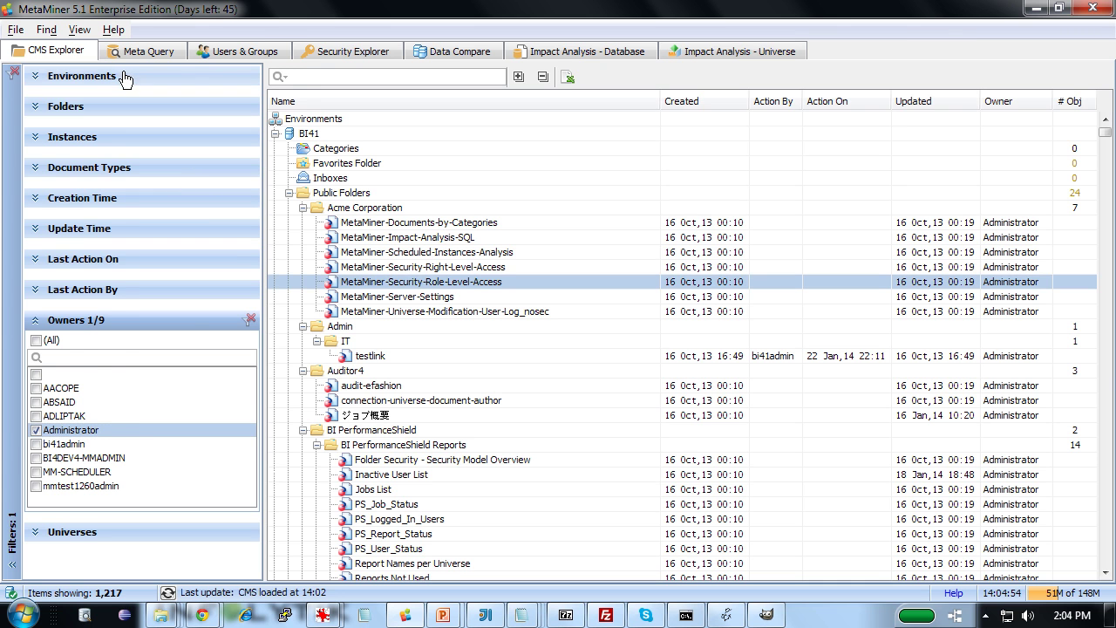
Write a Meta Query that selects DOCUMENTS.OWNER, COUNT(DOCUMENTS.ID) and CMSID from DOCUMENTS.
{"action": "left_click", "coordinate": [173, 51]}
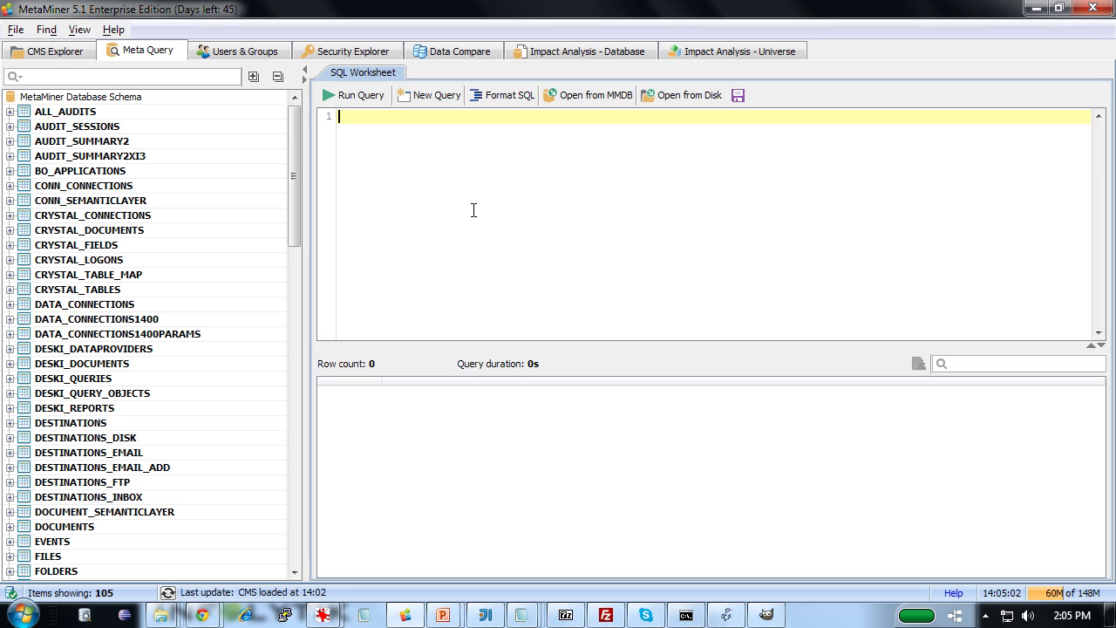
{"action": "type", "text": "se"}
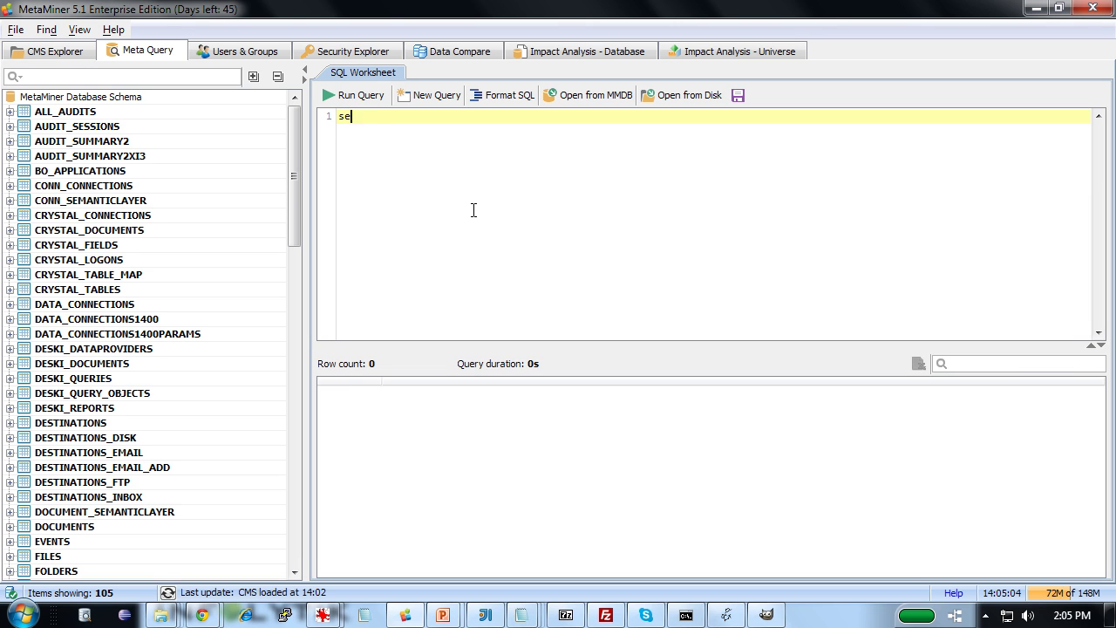
{"action": "type", "text": "lect DOCUMENTS.Owner"}
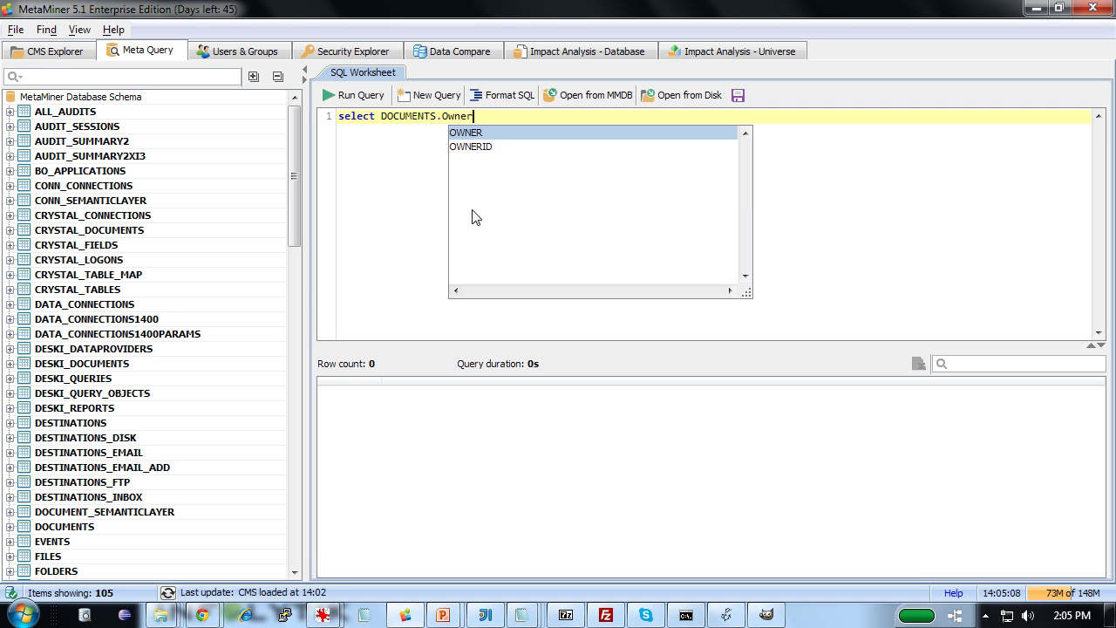
{"action": "key", "text": "Return"}
{"action": "type", "text": ","}
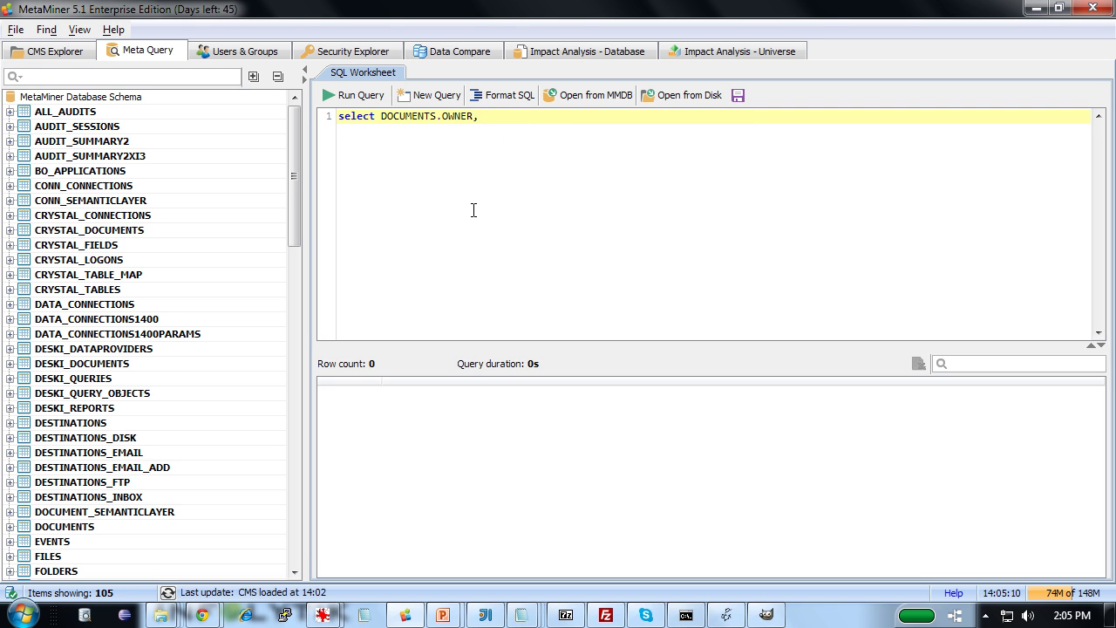
{"action": "type", "text": " COUNT(DOCUMENTS.ID),"}
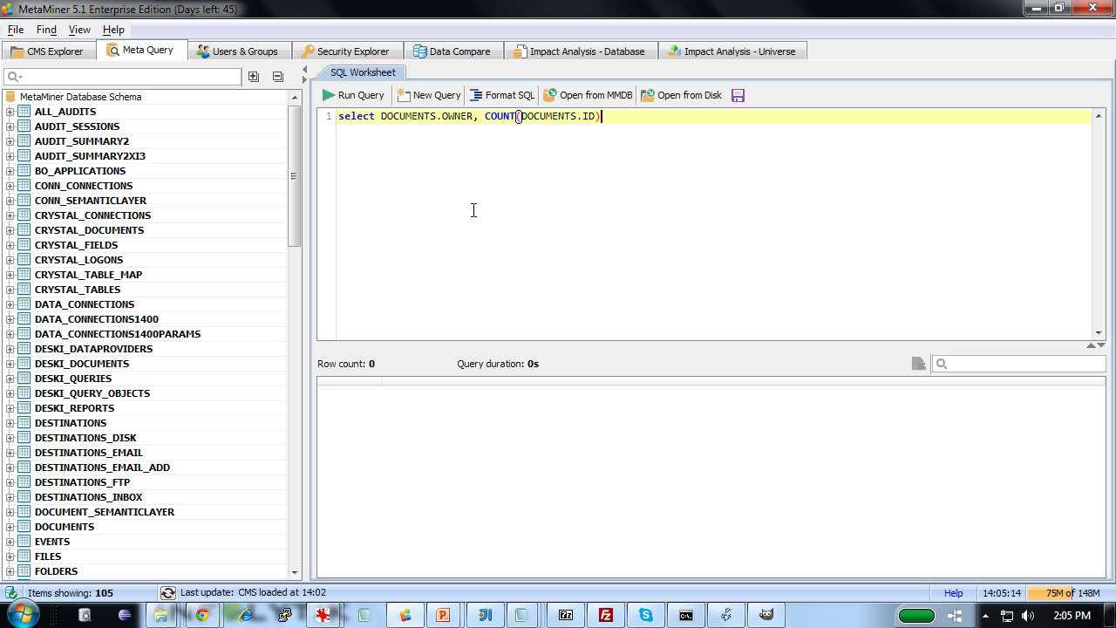
{"action": "type", "text": " CMSID from DOCUMENTS"}
{"action": "key", "text": "Return"}
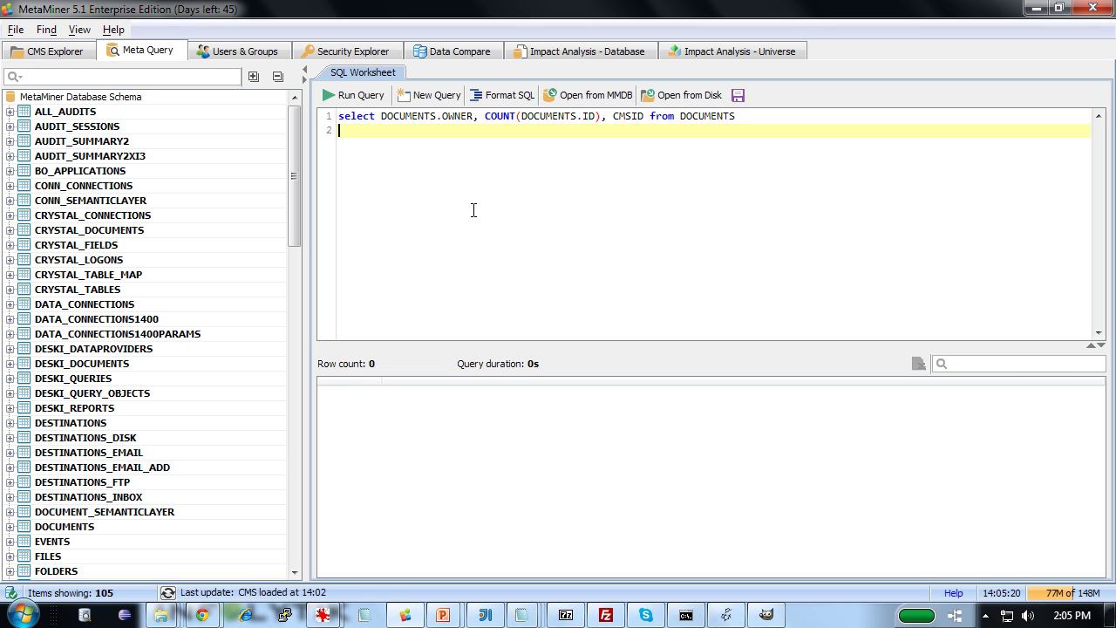
Group the query by DOCUMENTS.OWNER and DOCUMENTS.CMSID, and format the SQL.
{"action": "type", "text": "group by DOCUMENTS.OWNE"}
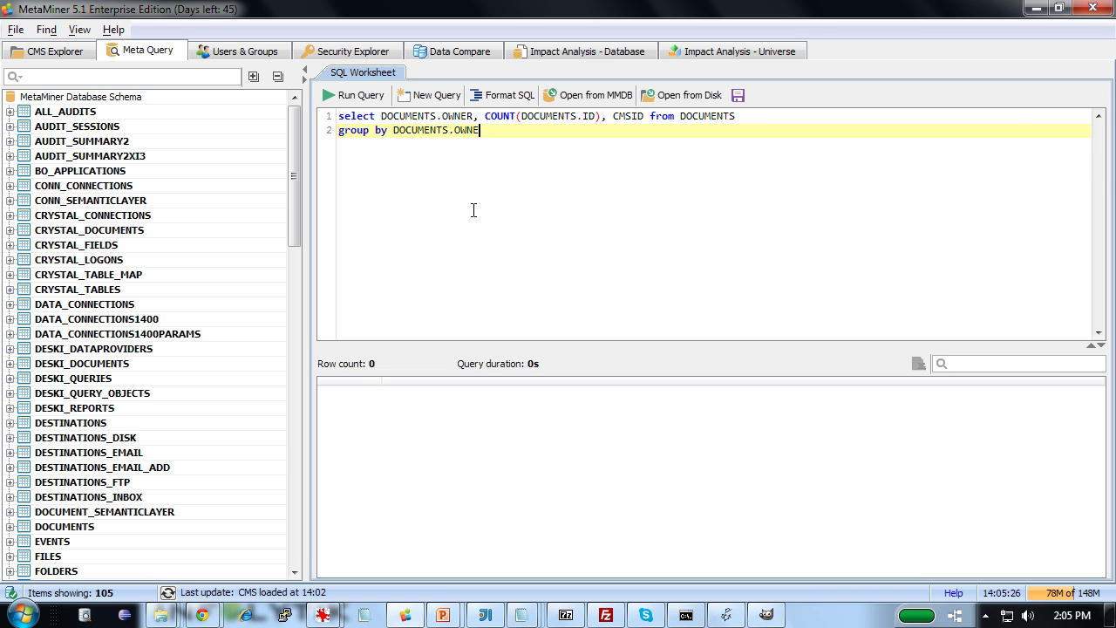
{"action": "type", "text": "R, DOCUMENTS.CMSID"}
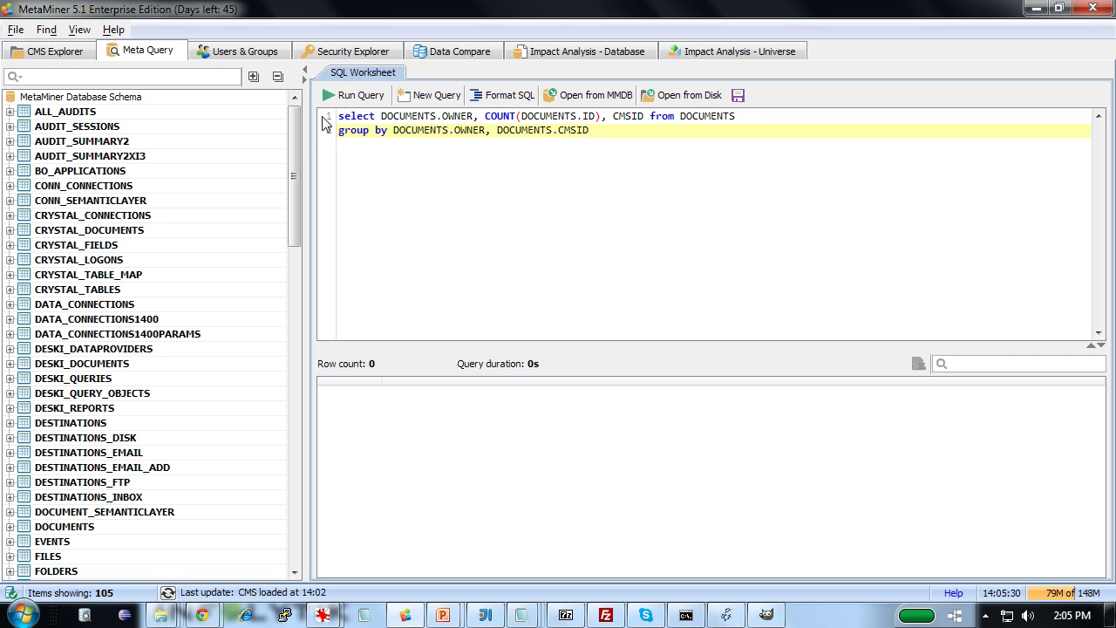
{"action": "left_click", "coordinate": [506, 95]}
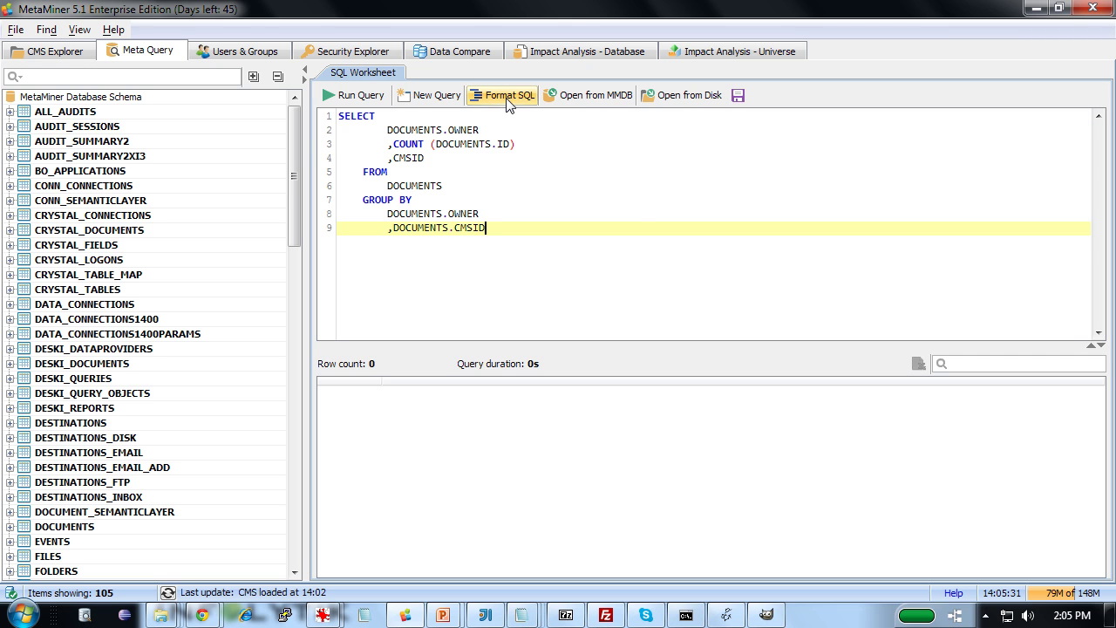
Run the query and sort the results by document count in descending order to inspect the top row.
{"action": "left_click", "coordinate": [340, 98]}
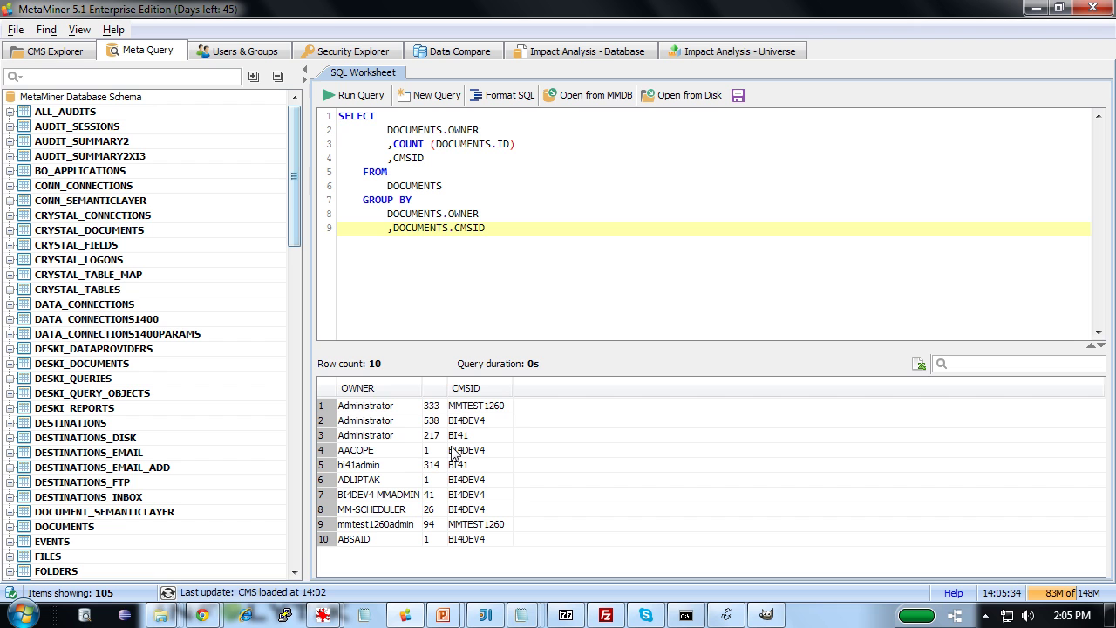
{"action": "left_click", "coordinate": [435, 388]}
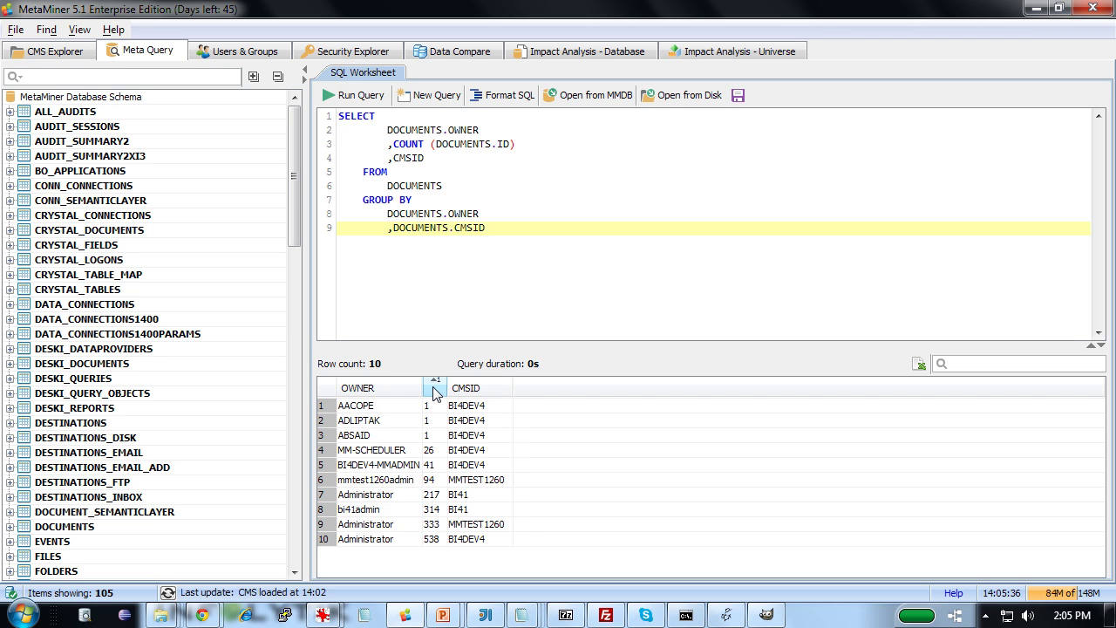
{"action": "left_click", "coordinate": [435, 390]}
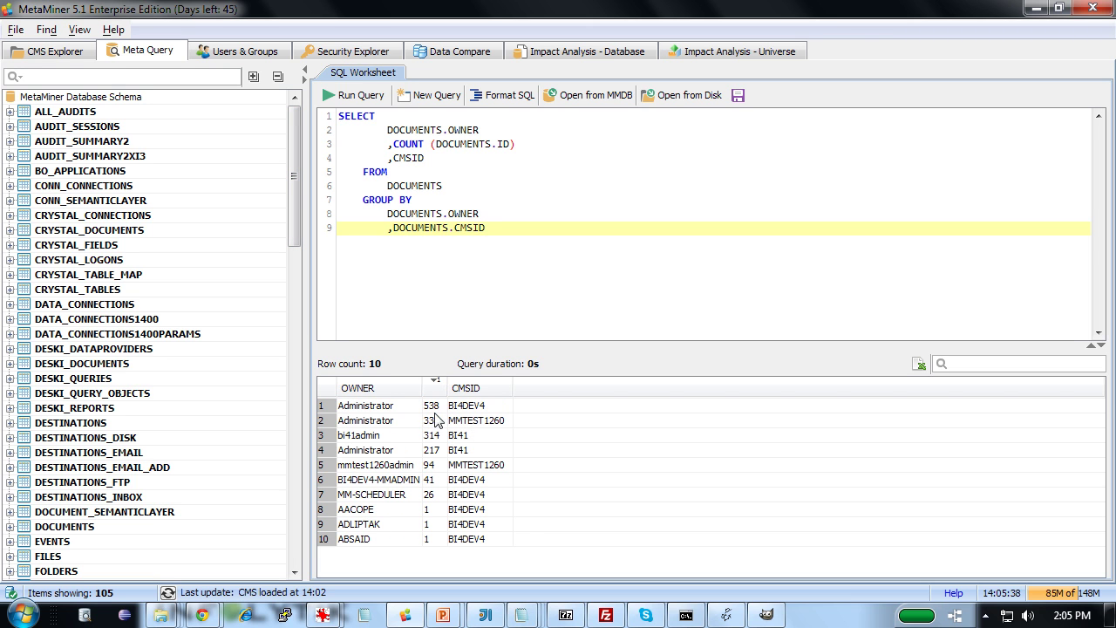
{"action": "left_click", "coordinate": [478, 412]}
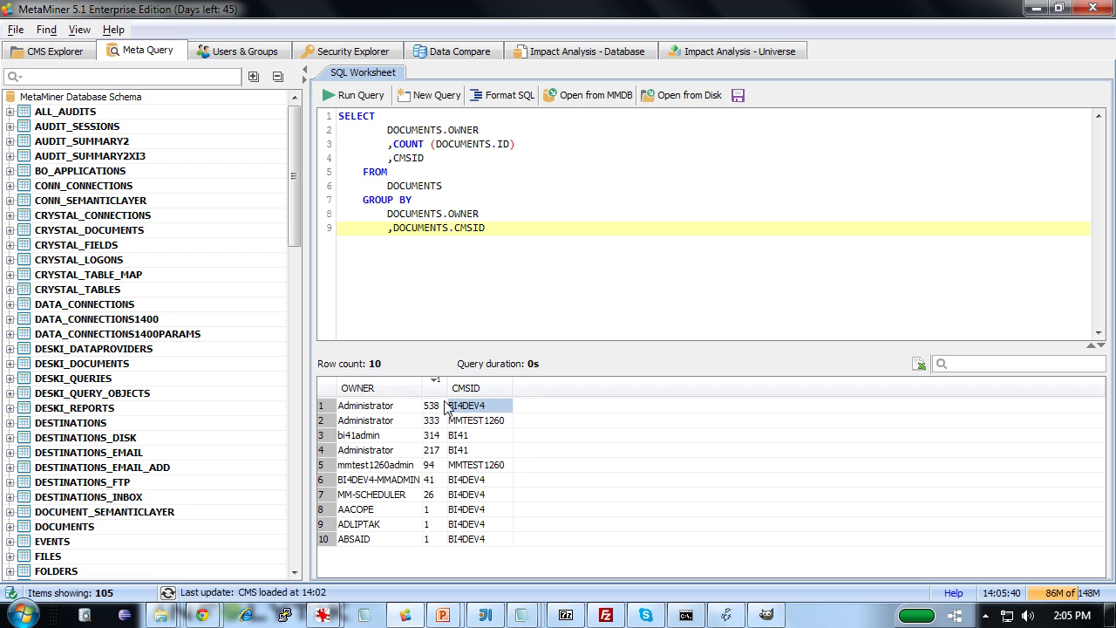
{"action": "left_click", "coordinate": [442, 408]}
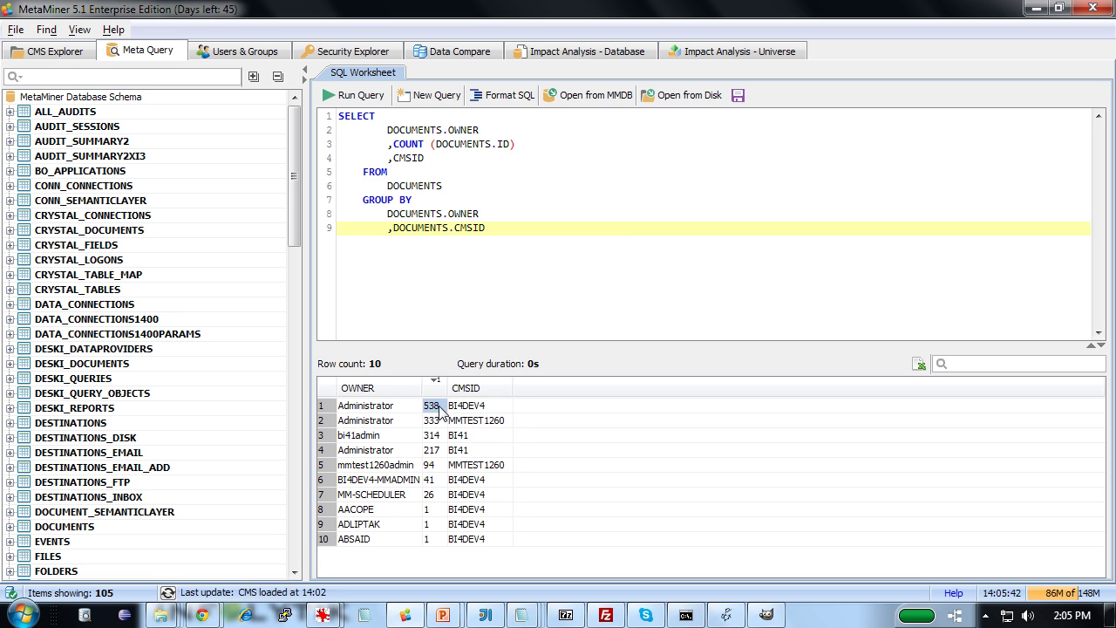
Add DOCUMENTS.KIND to the query's SELECT list after CMSID and format the SQL.
{"action": "left_click", "coordinate": [376, 409]}
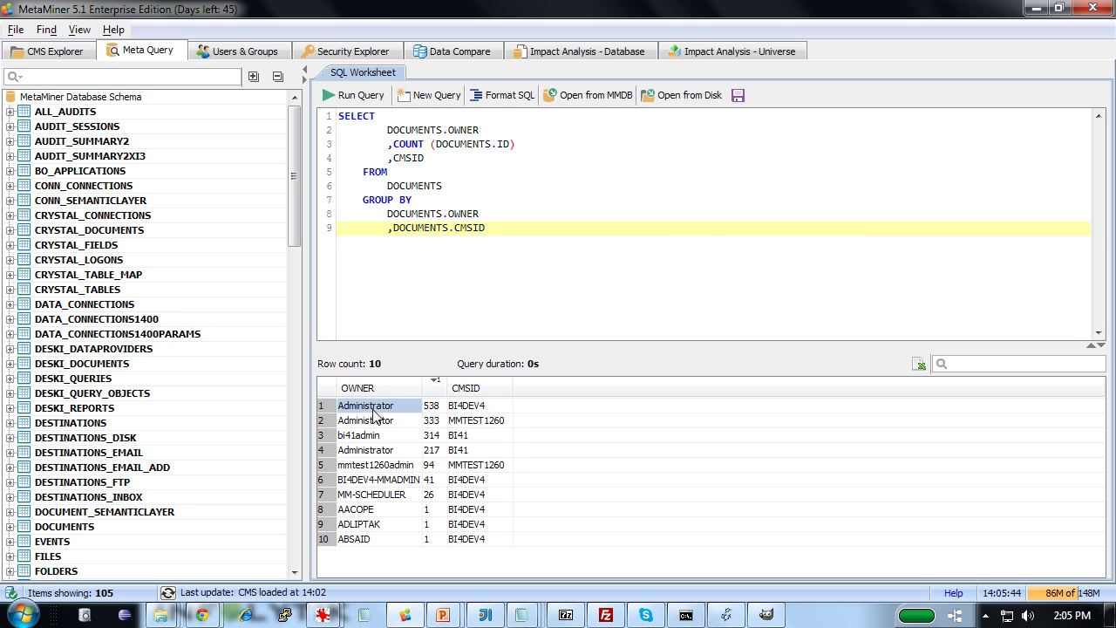
{"action": "left_click", "coordinate": [426, 158]}
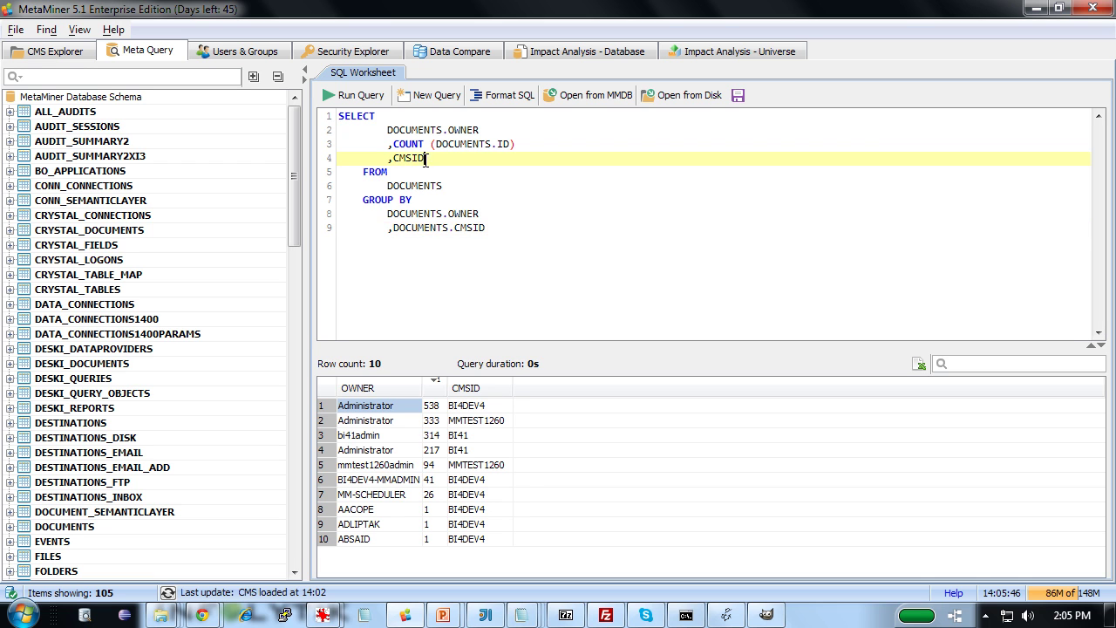
{"action": "key", "text": "Return"}
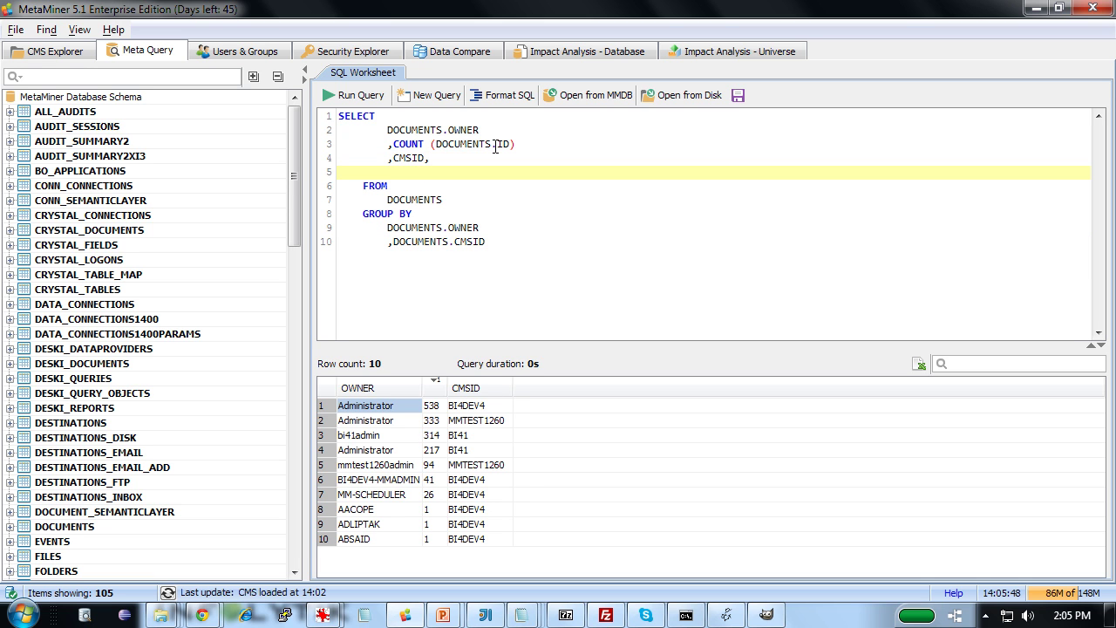
{"action": "type", "text": "DOCUMENTS."}
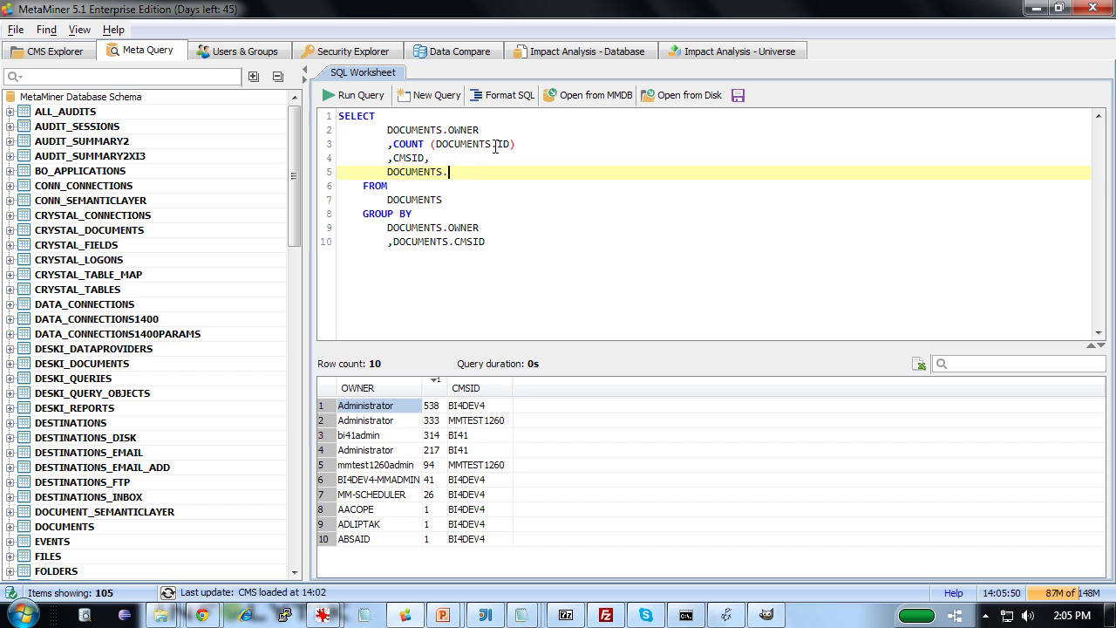
{"action": "type", "text": "KIND"}
{"action": "left_click", "coordinate": [502, 96]}
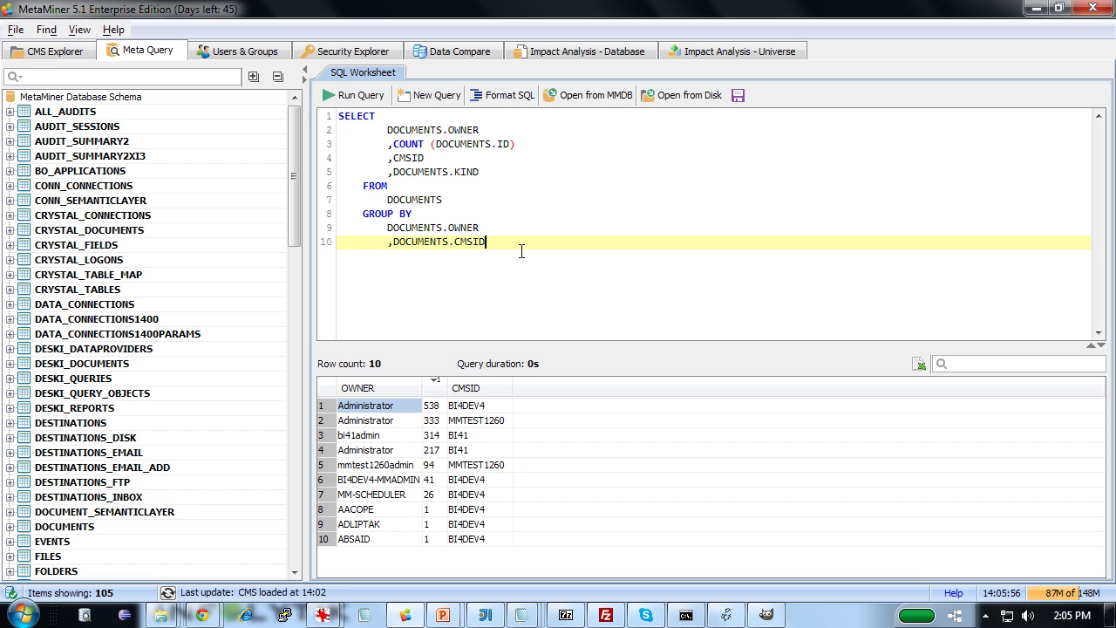
Add DOCUMENTS.KIND to the GROUP BY clause and run the query.
{"action": "key", "text": "Return"}
{"action": "type", "text": ","}
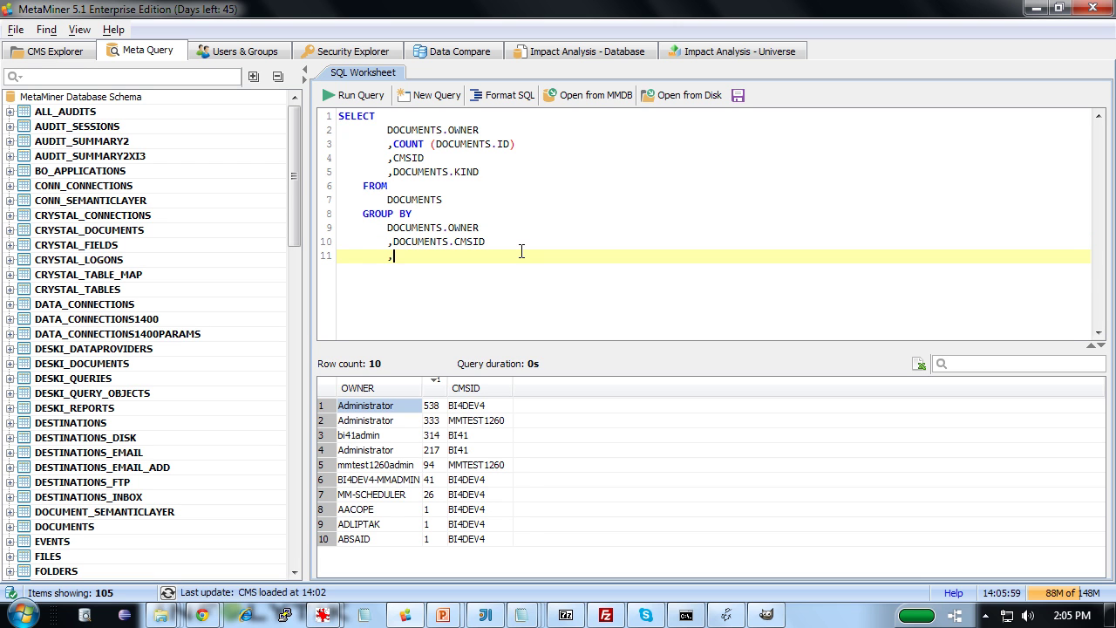
{"action": "type", "text": "DOCUMENTS.KI"}
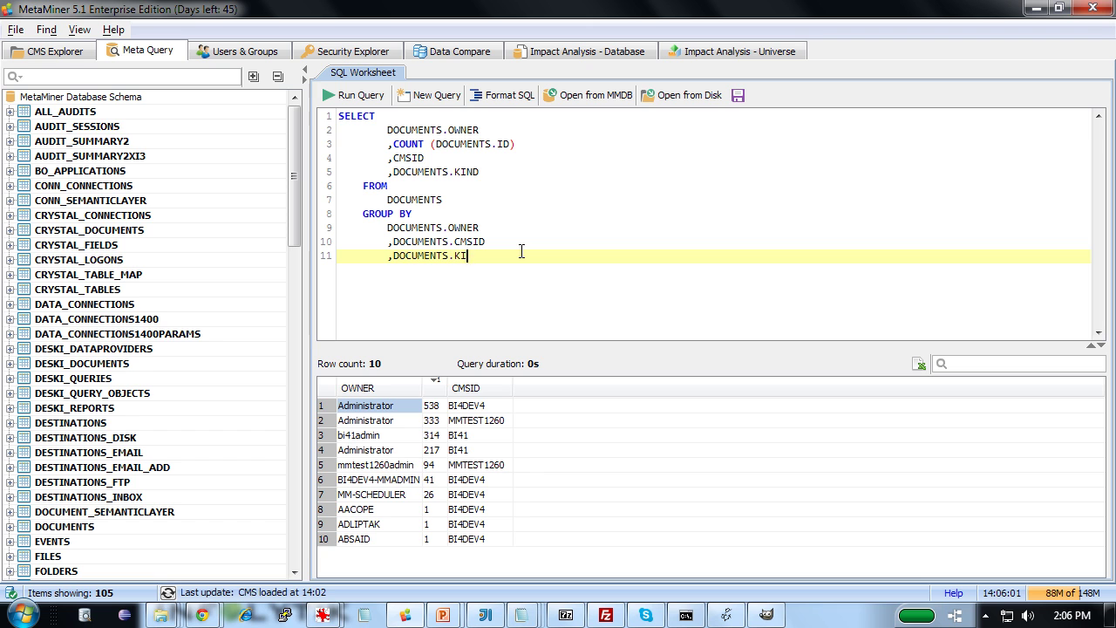
{"action": "type", "text": "ND"}
{"action": "left_click", "coordinate": [364, 95]}
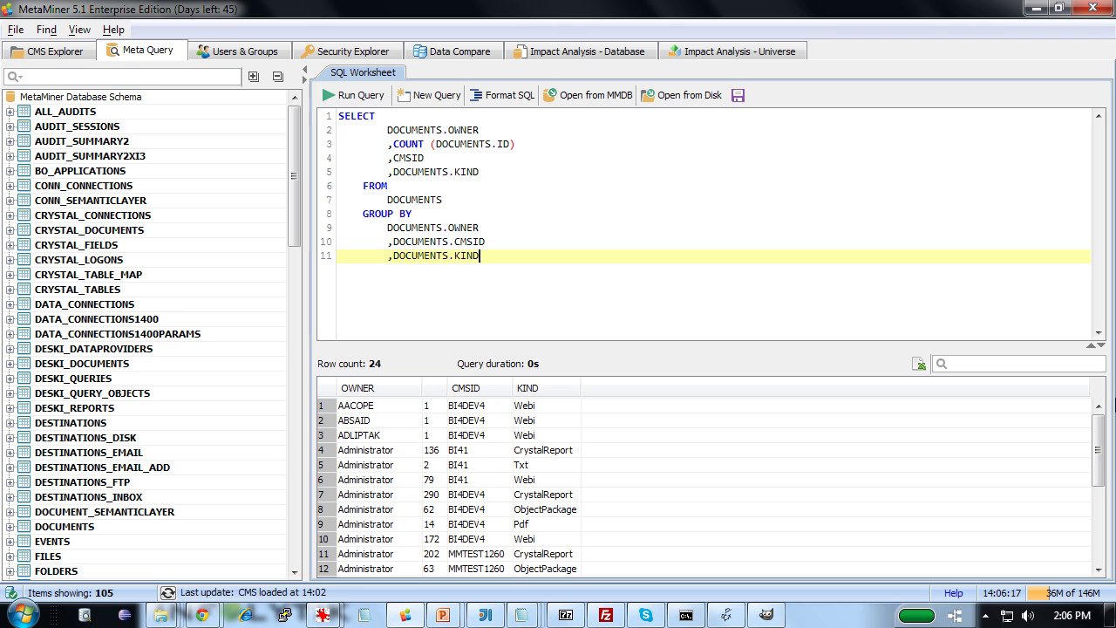
Filter the query results by "webi" and sort them by document count in descending order to inspect the top owners.
{"action": "left_click", "coordinate": [1048, 363]}
{"action": "type", "text": "webi"}
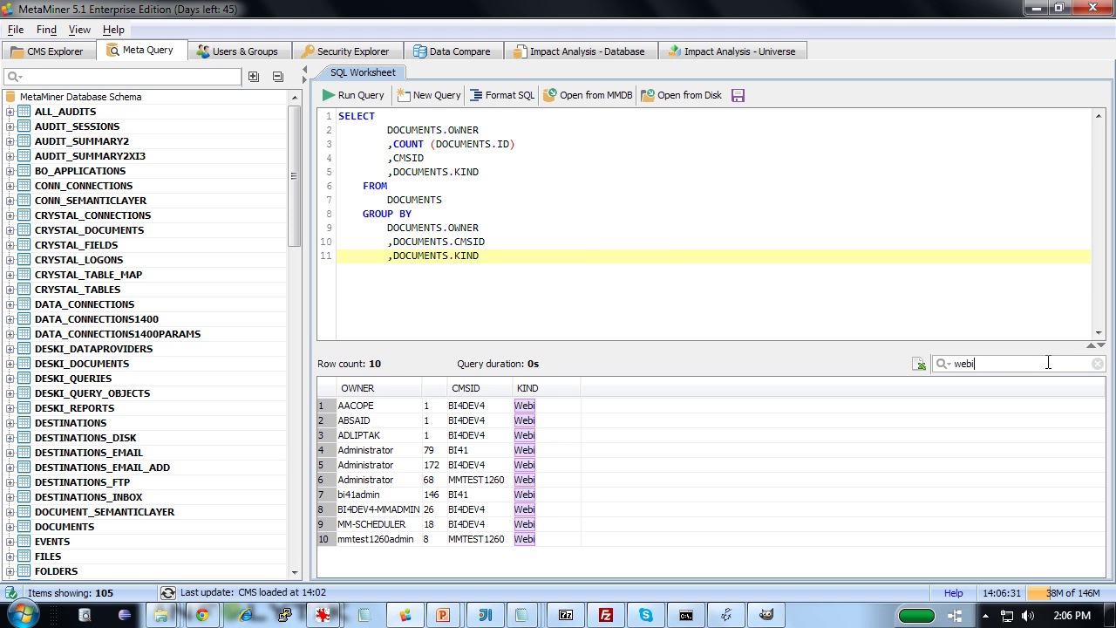
{"action": "left_click", "coordinate": [556, 539]}
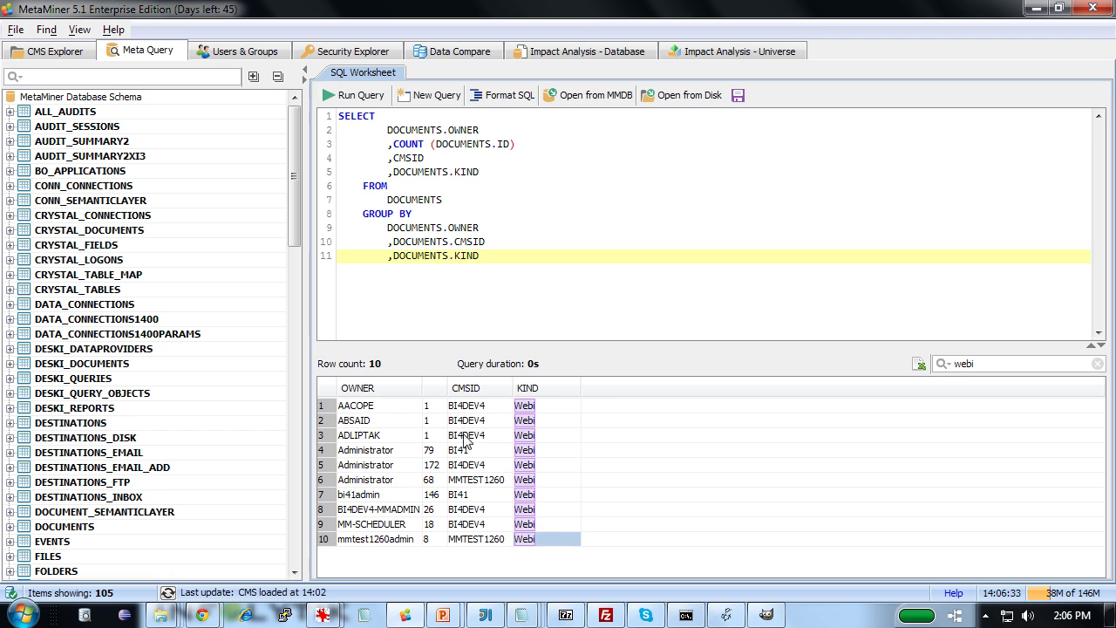
{"action": "left_click", "coordinate": [435, 389]}
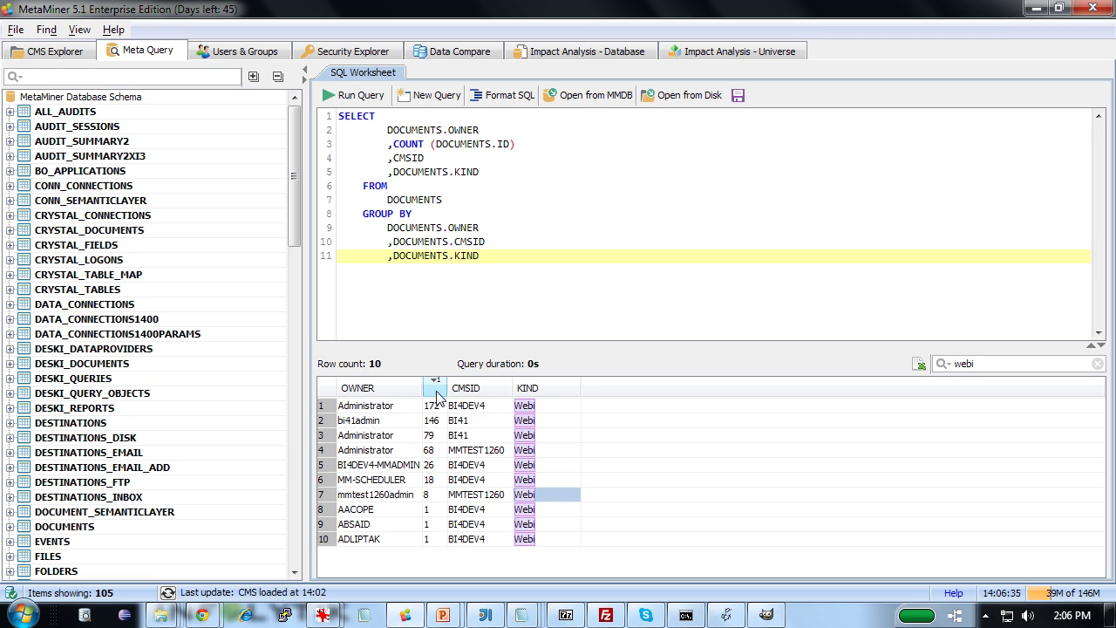
{"action": "left_click", "coordinate": [361, 407]}
{"action": "left_click", "coordinate": [392, 418]}
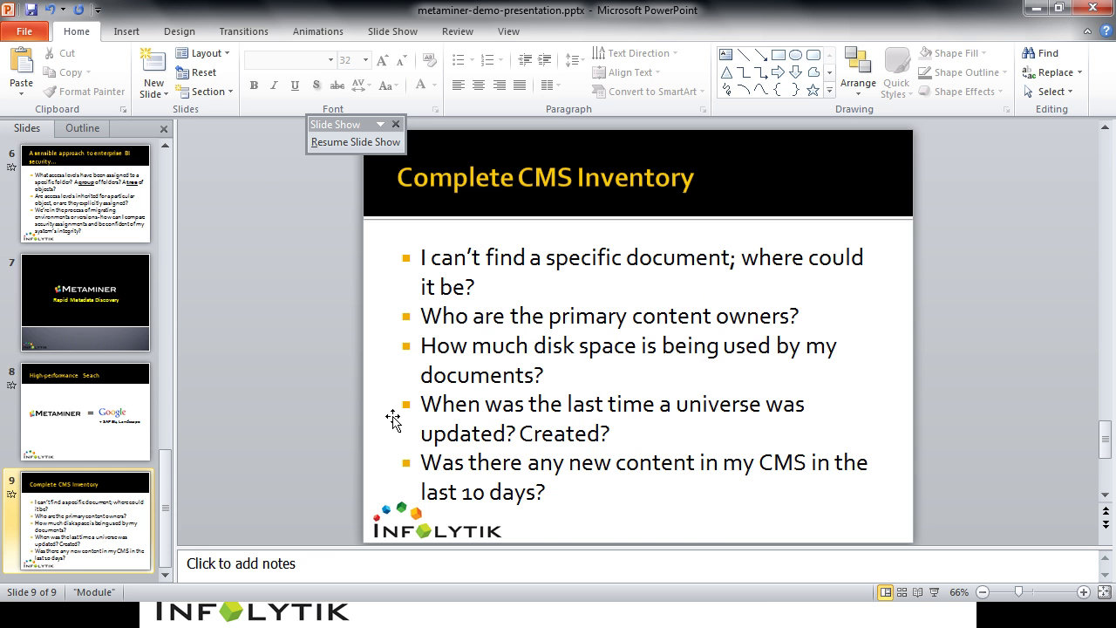
Switch back to MetaMiner, load the "Document Listing by Size (kb) and Folder Path" script from the MMDB catalog, and run it.
{"action": "key", "text": "alt+Tab"}
{"action": "key", "text": "alt+Tab"}
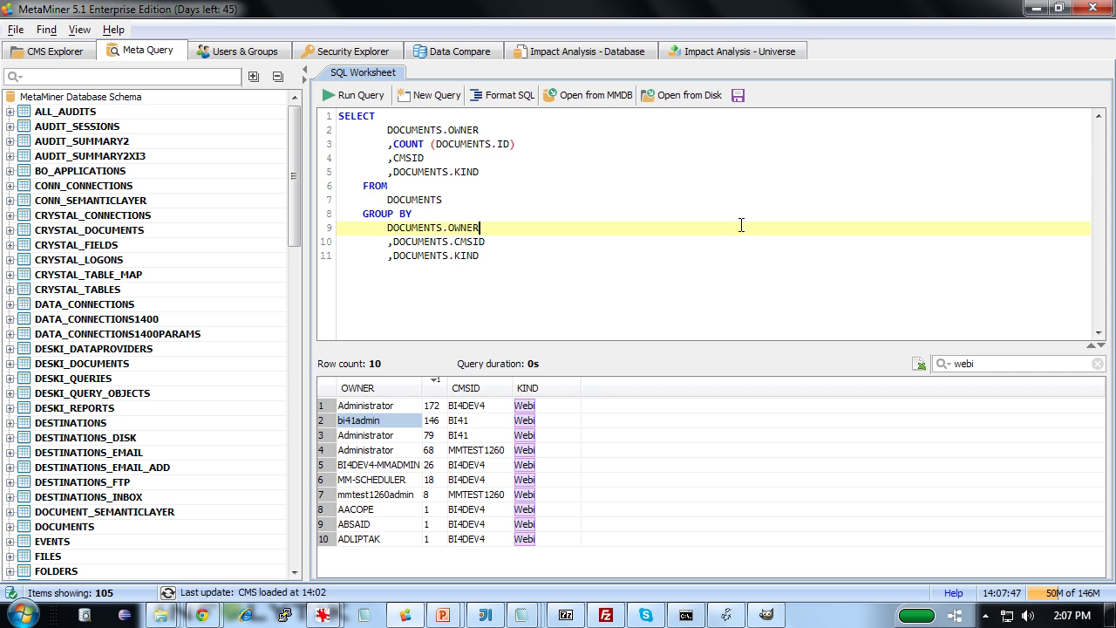
{"action": "left_click", "coordinate": [581, 97]}
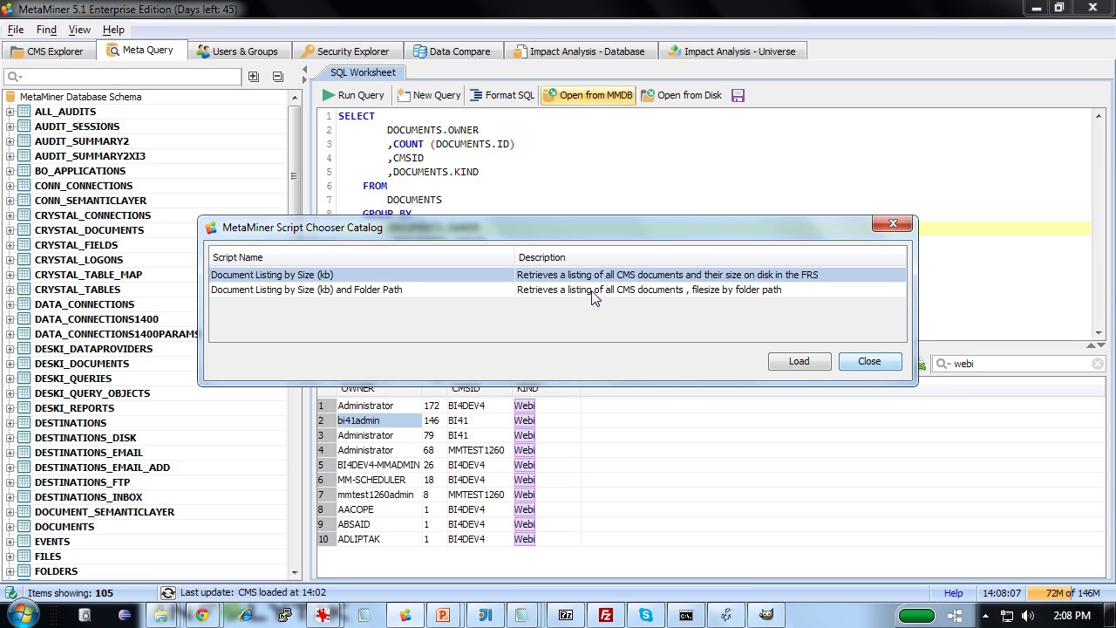
{"action": "double_click", "coordinate": [717, 293]}
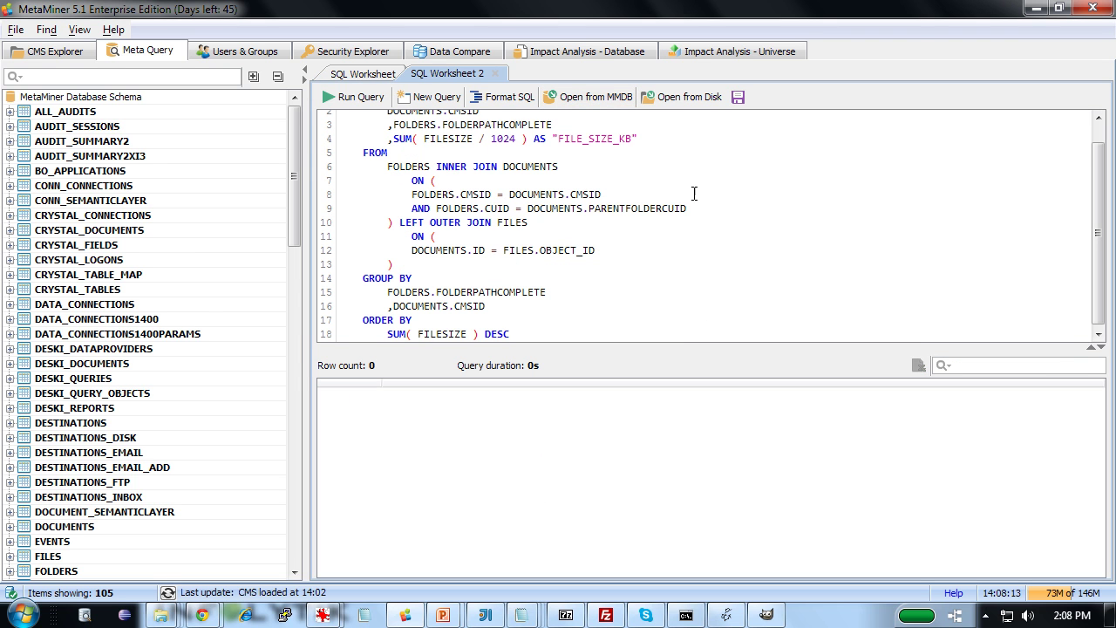
{"action": "left_click", "coordinate": [353, 99]}
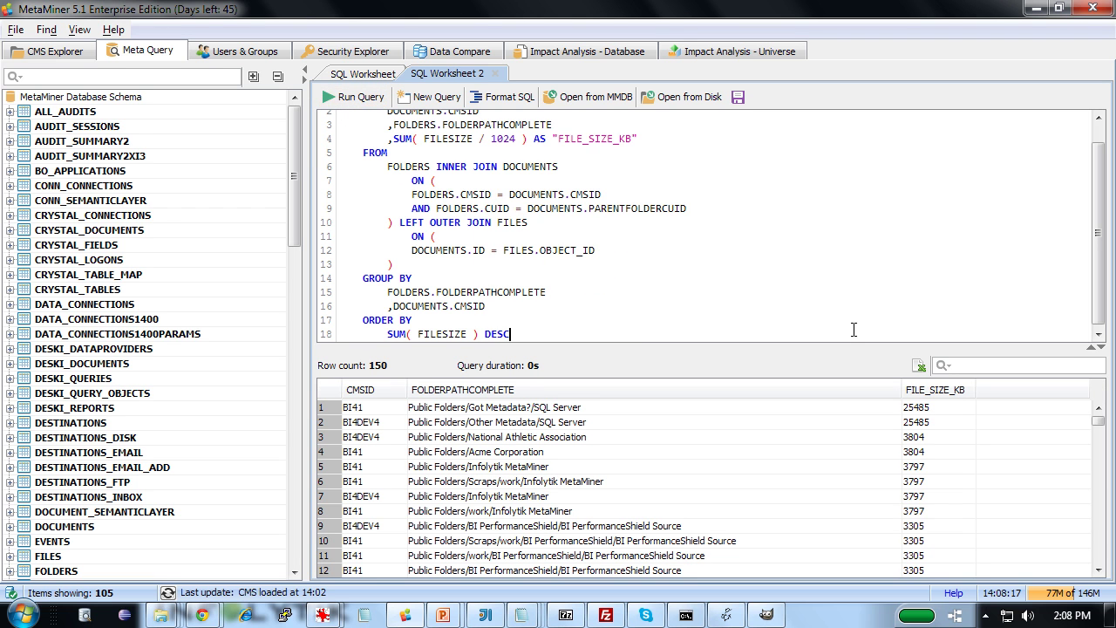
Sort the folder listing by FILE_SIZE_KB in descending order and inspect the top row's folder path and CMSID.
{"action": "left_click", "coordinate": [935, 390]}
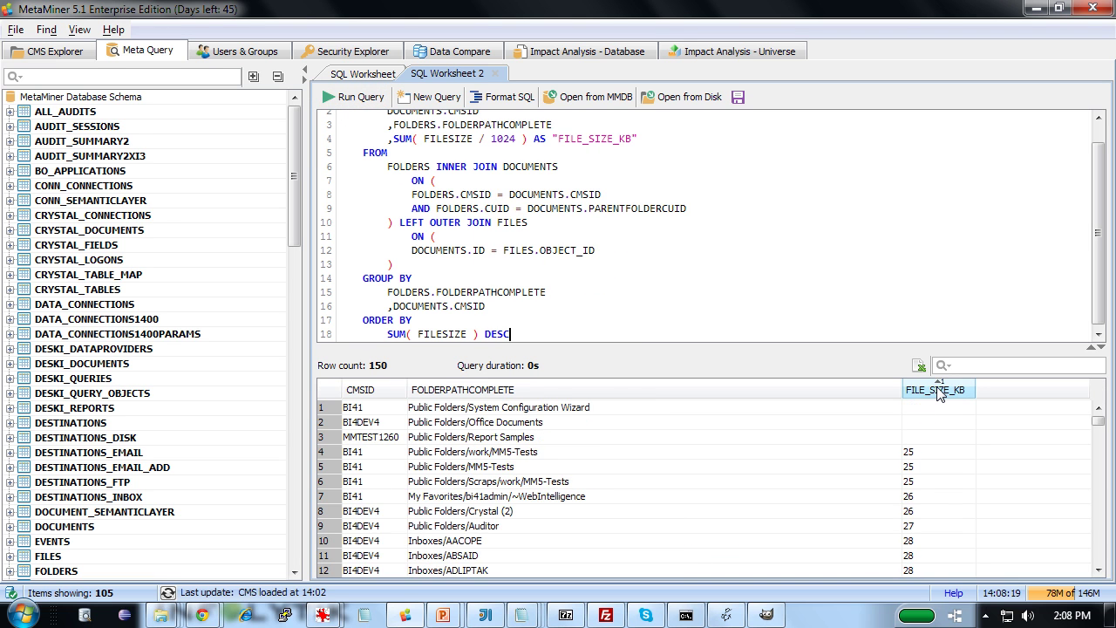
{"action": "left_click", "coordinate": [939, 391]}
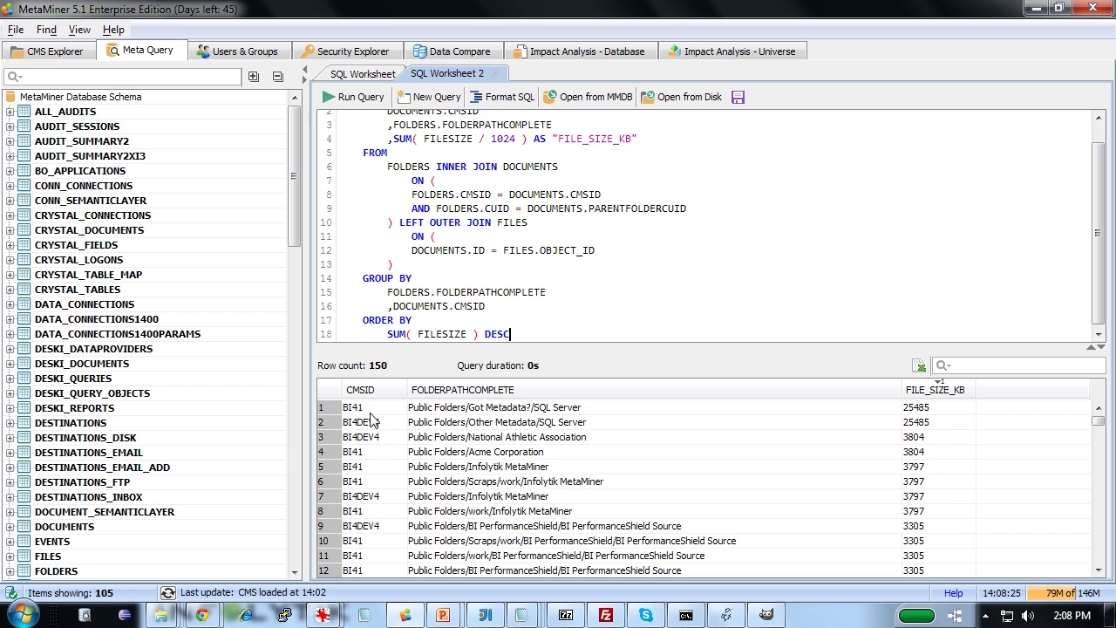
{"action": "left_click", "coordinate": [492, 413]}
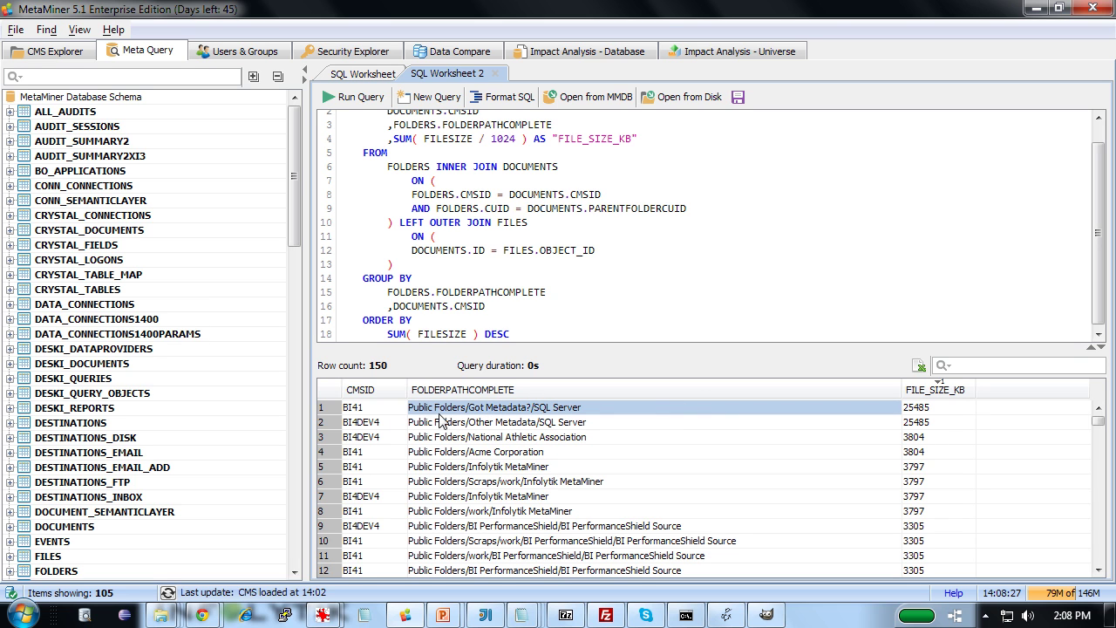
{"action": "left_click", "coordinate": [366, 411]}
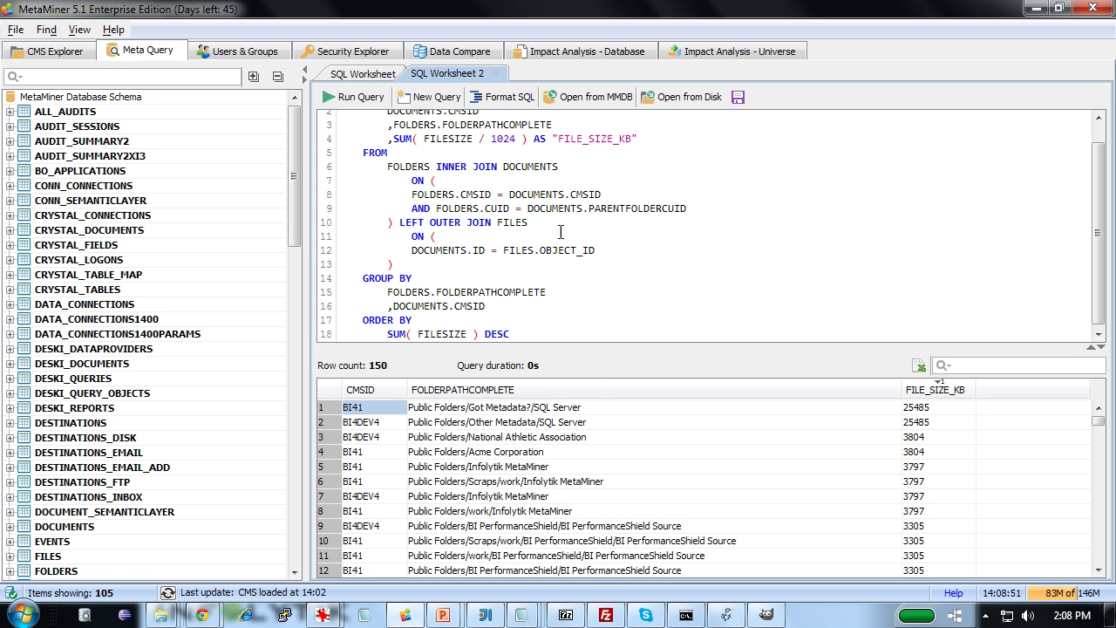
Create a new query that selects CREATEd and UPDATED from SEMANTICLAYER, format the SQL, and run it.
{"action": "left_click", "coordinate": [427, 101]}
{"action": "type", "text": "sel"}
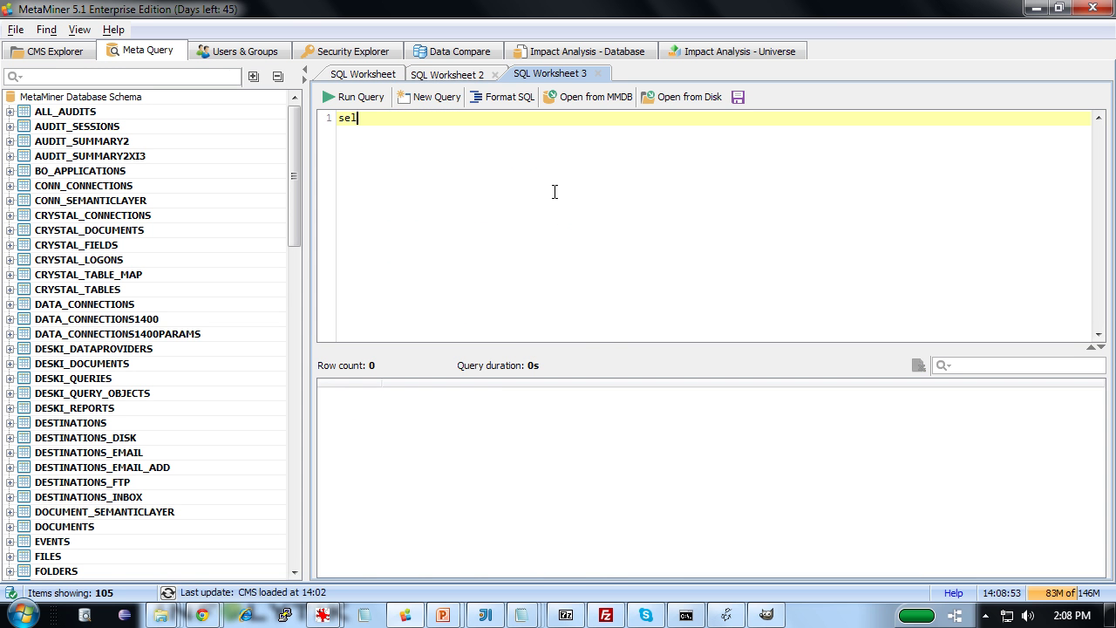
{"action": "type", "text": "ect CREATEd, UPDATED from SE"}
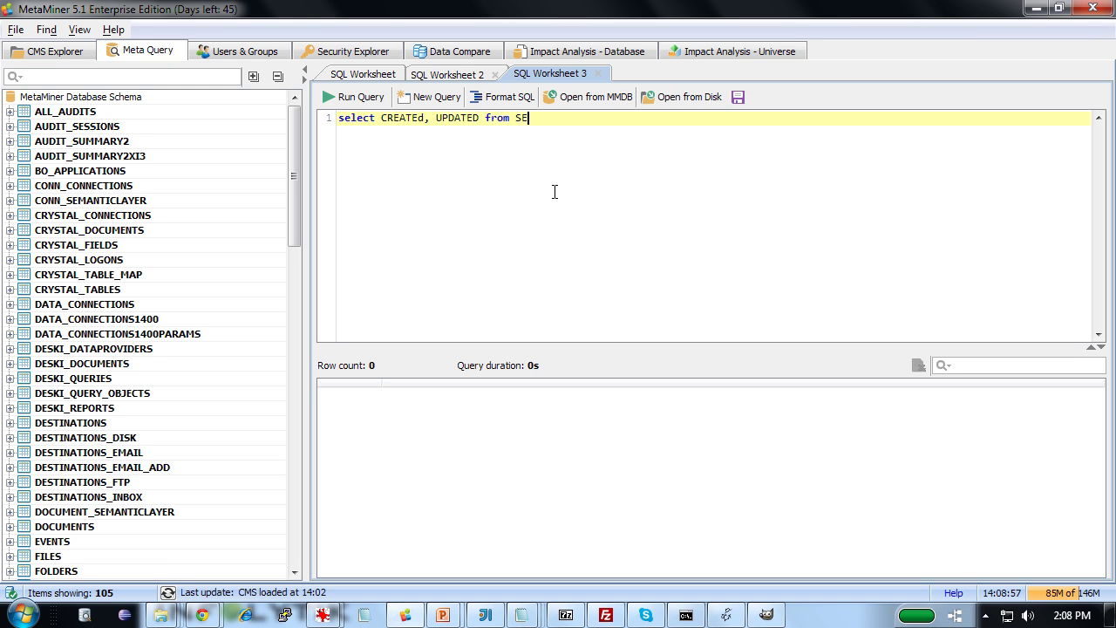
{"action": "type", "text": "MANTICLAYER"}
{"action": "left_click", "coordinate": [507, 97]}
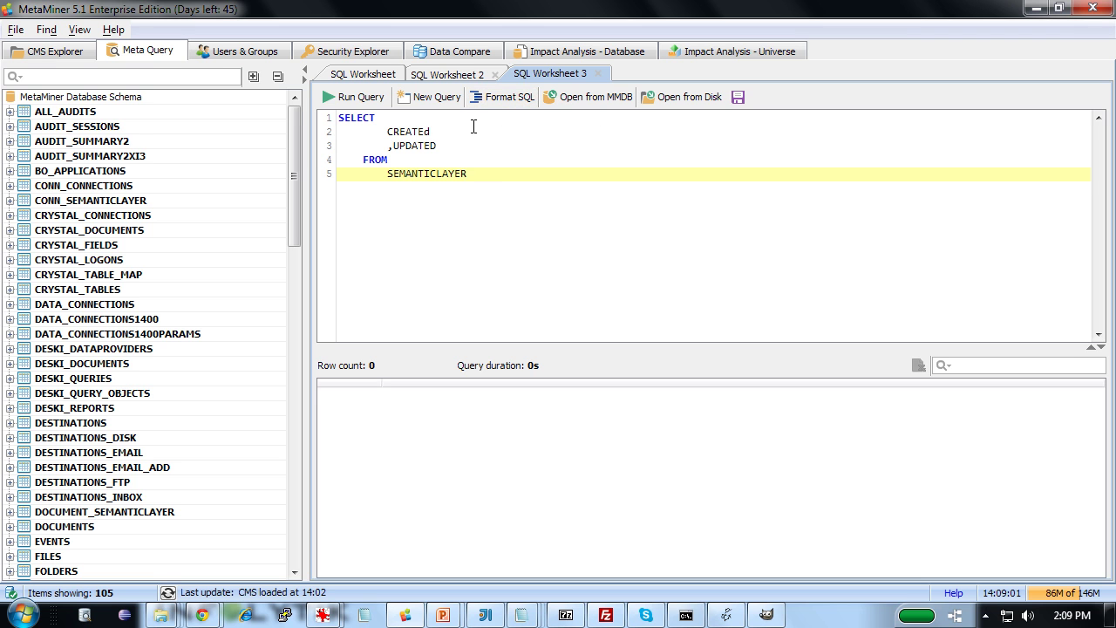
{"action": "left_click", "coordinate": [338, 99]}
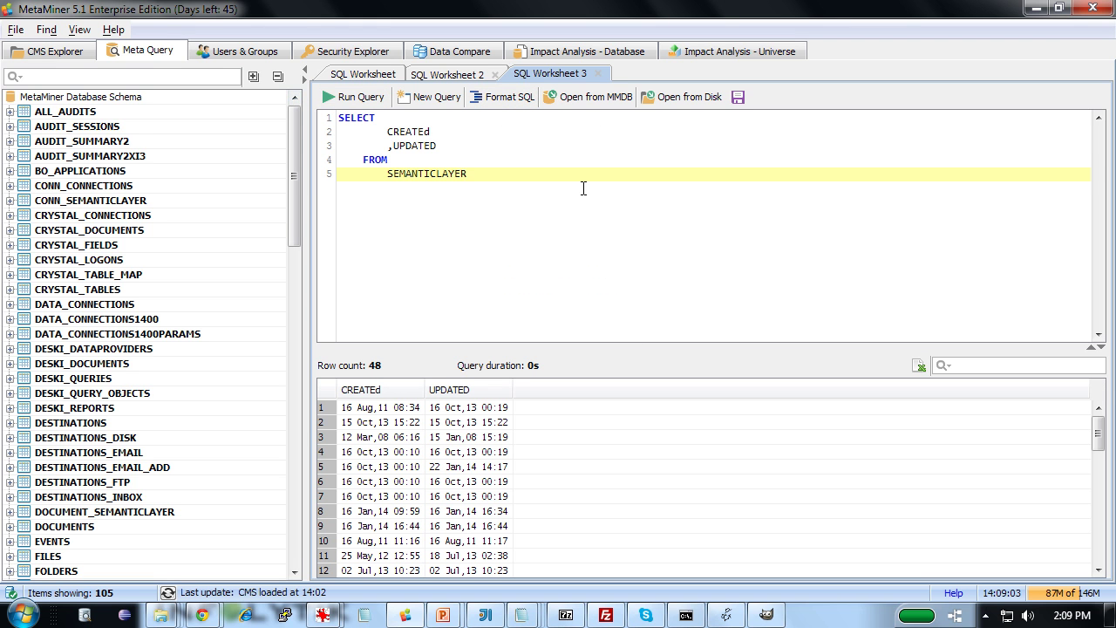
Add NAME to the SEMANTICLAYER query's SELECT list and run the query again.
{"action": "left_click", "coordinate": [492, 150]}
{"action": "key", "text": "Return"}
{"action": "type", "text": ","}
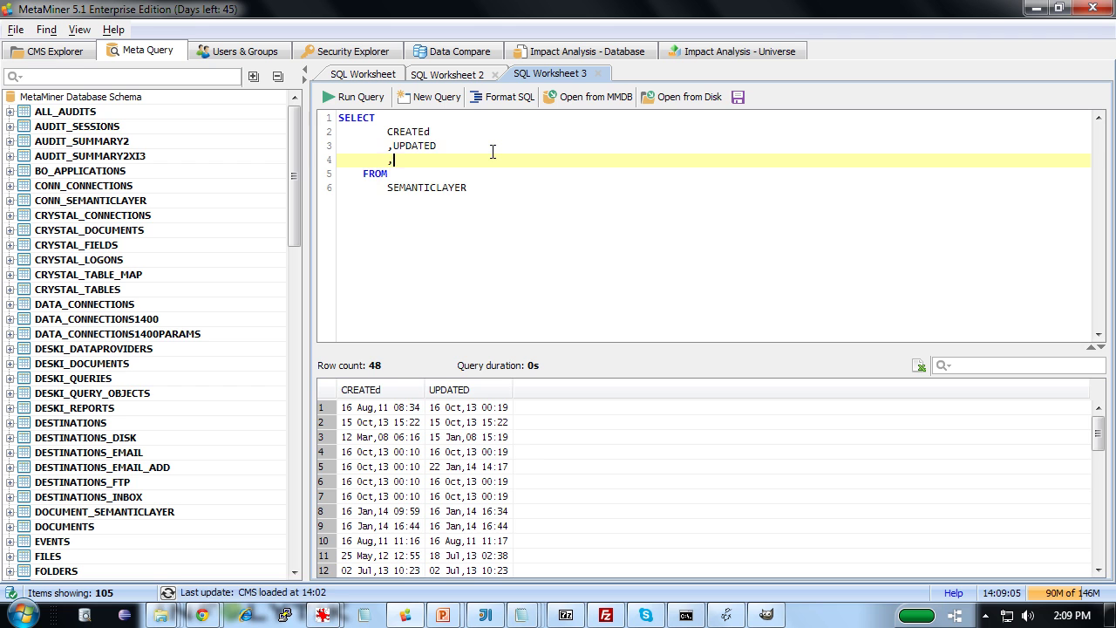
{"action": "type", "text": "NAME"}
{"action": "left_click", "coordinate": [351, 97]}
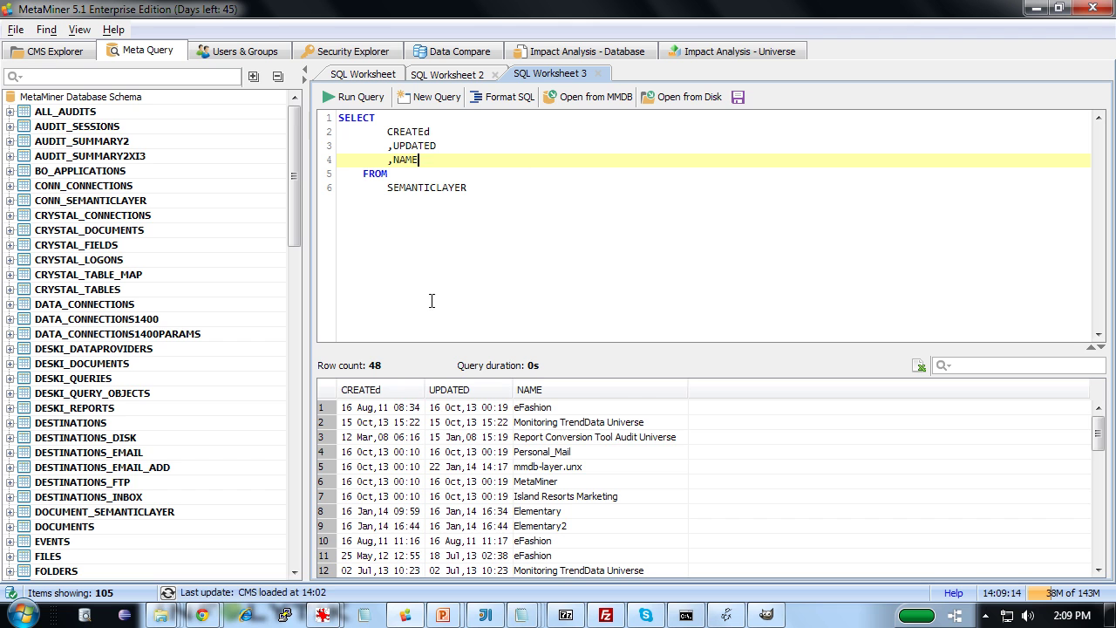
Sort the universe results by CREATEd, and re-sort them by UPDATED in descending order to inspect the dates.
{"action": "left_click", "coordinate": [381, 397]}
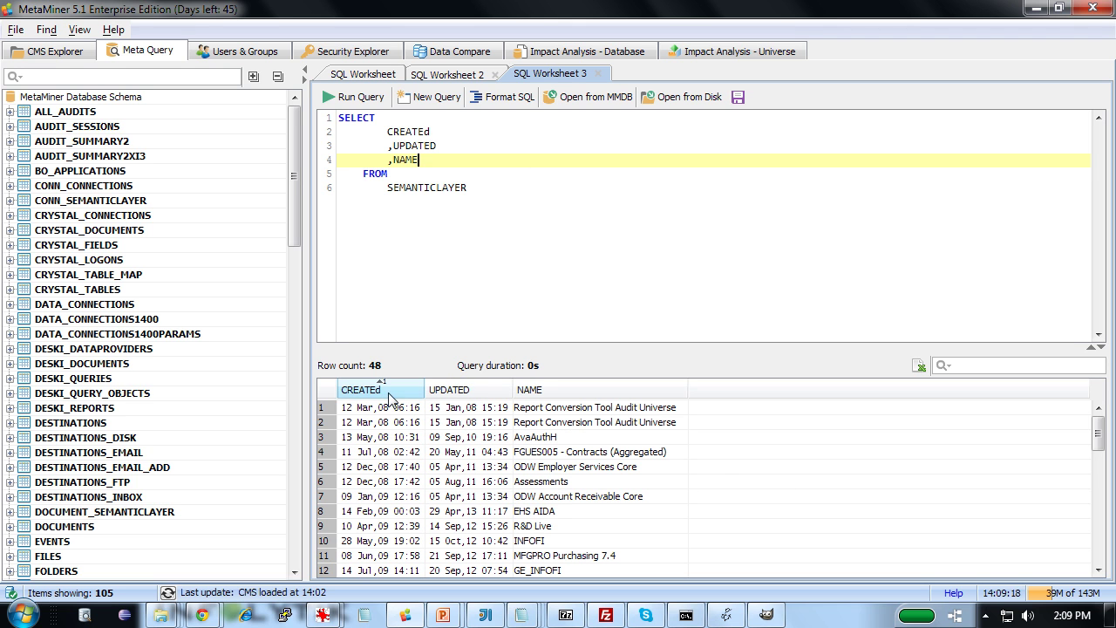
{"action": "left_click", "coordinate": [389, 399]}
{"action": "left_click", "coordinate": [468, 392]}
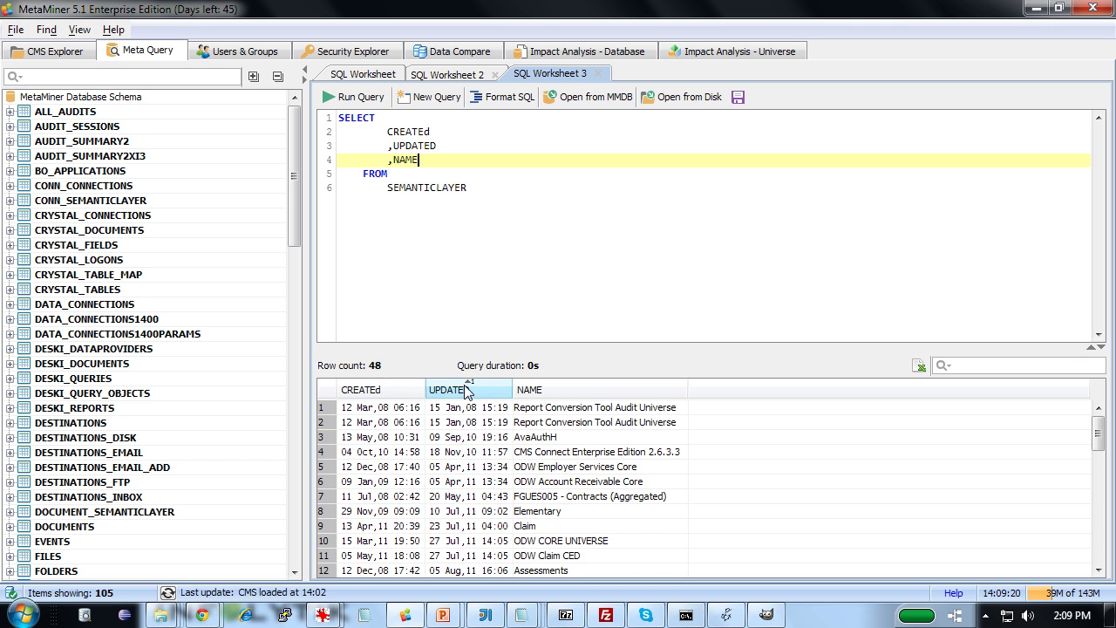
{"action": "left_click", "coordinate": [490, 393]}
{"action": "left_click", "coordinate": [423, 439]}
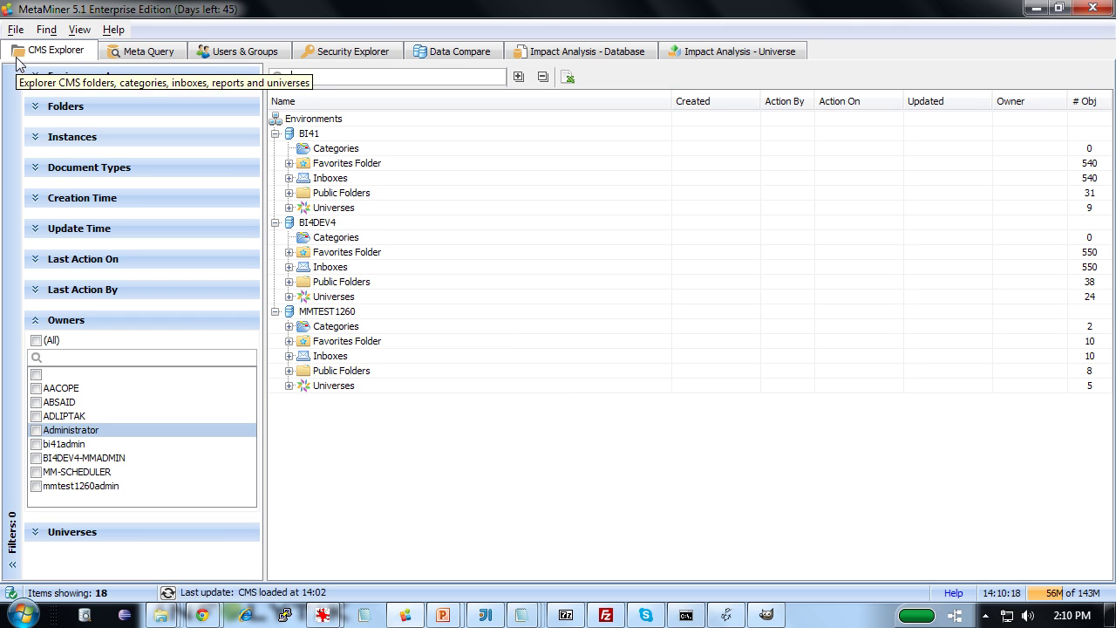
Examine the object count and details of BI41's Public Folders in the CMS Explorer.
{"action": "mouse_move", "coordinate": [553, 169]}
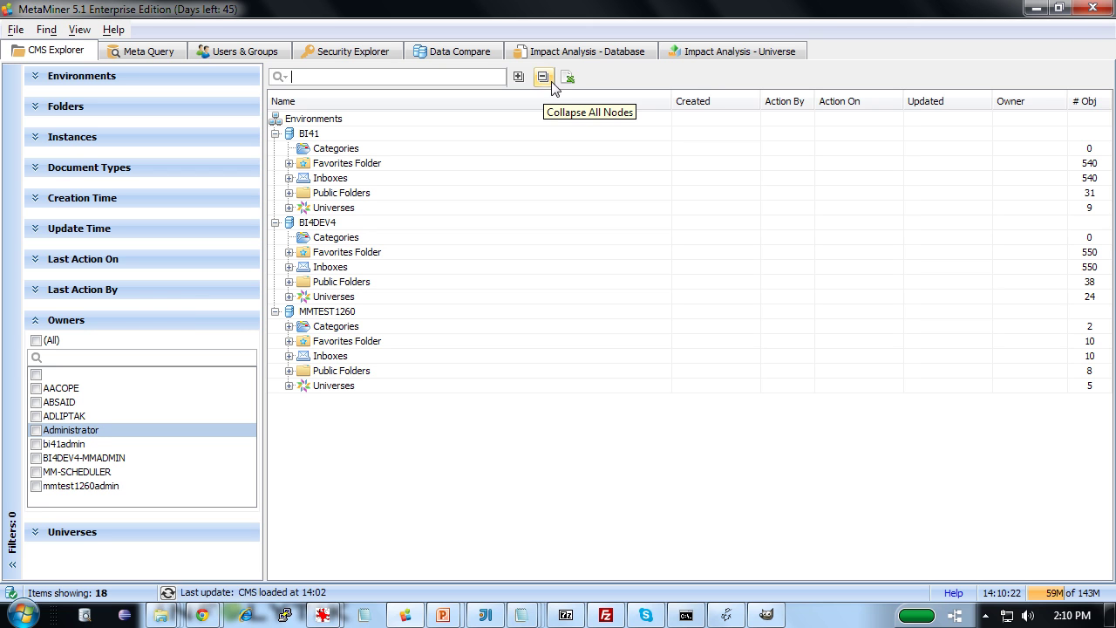
{"action": "mouse_move", "coordinate": [380, 155]}
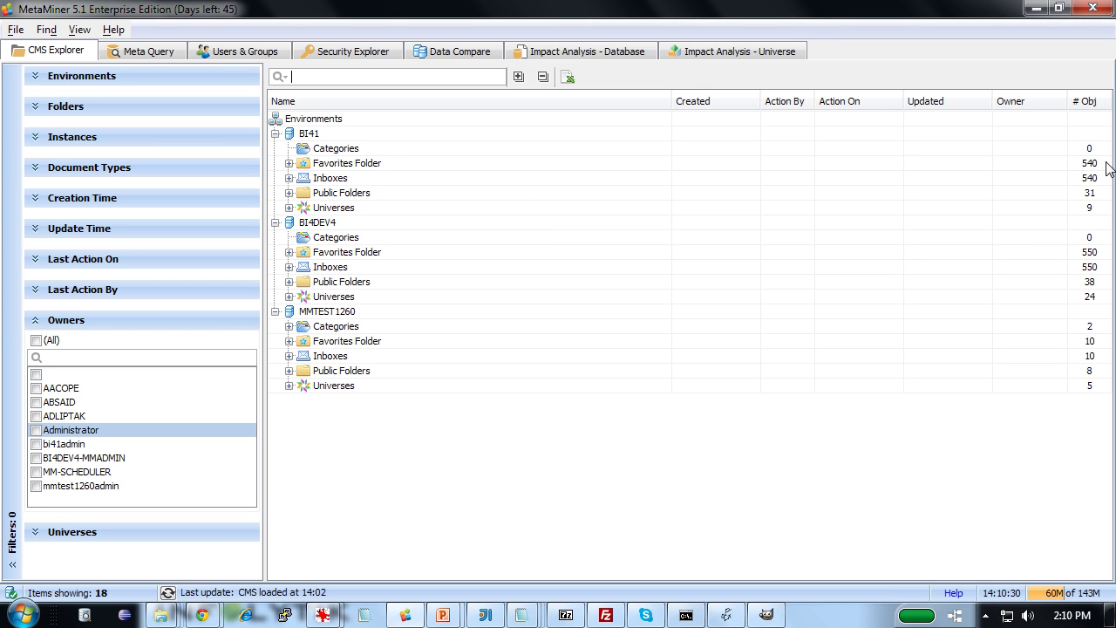
{"action": "left_click", "coordinate": [315, 193]}
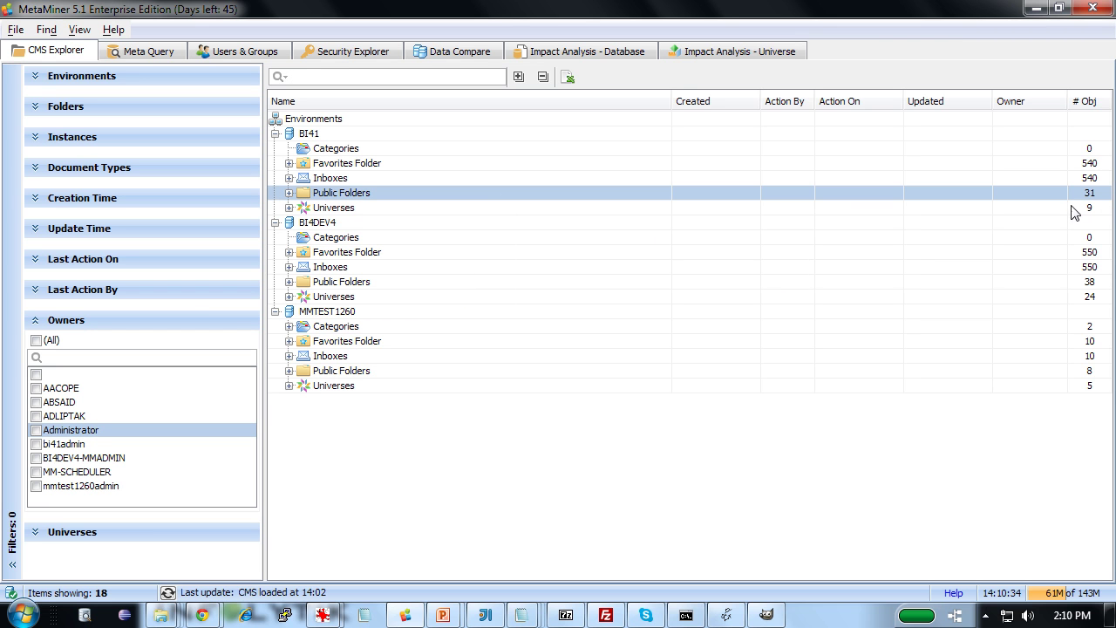
{"action": "mouse_move", "coordinate": [1086, 202]}
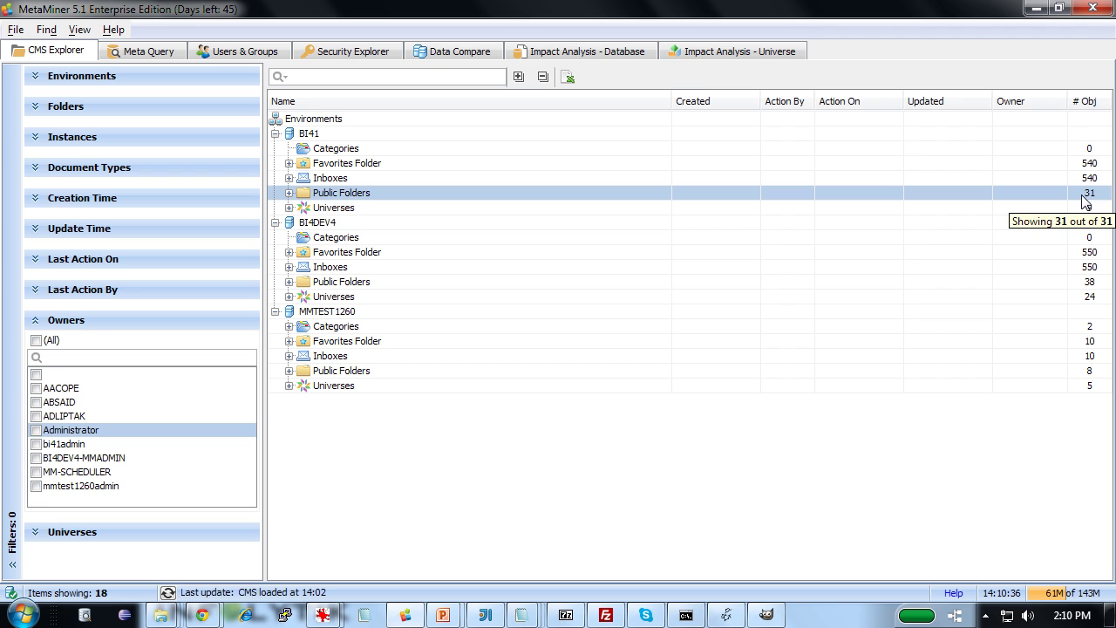
{"action": "mouse_move", "coordinate": [390, 197]}
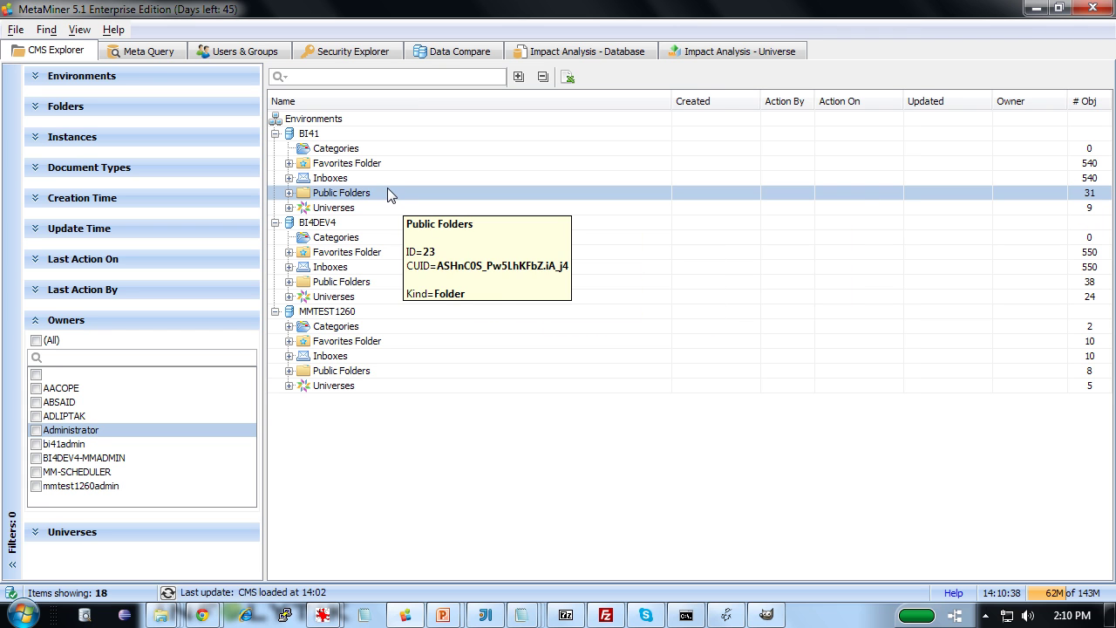
{"action": "mouse_move", "coordinate": [423, 220]}
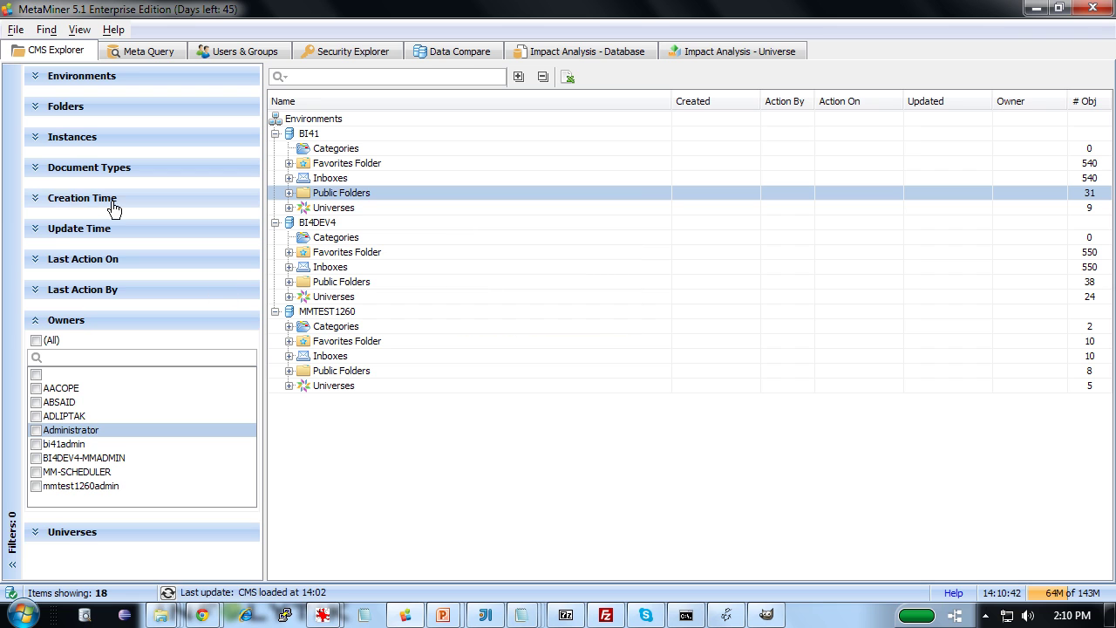
Collapse the Owners filter and set the start of the Creation Time filter range to Jan 20, 2014.
{"action": "left_click", "coordinate": [56, 323]}
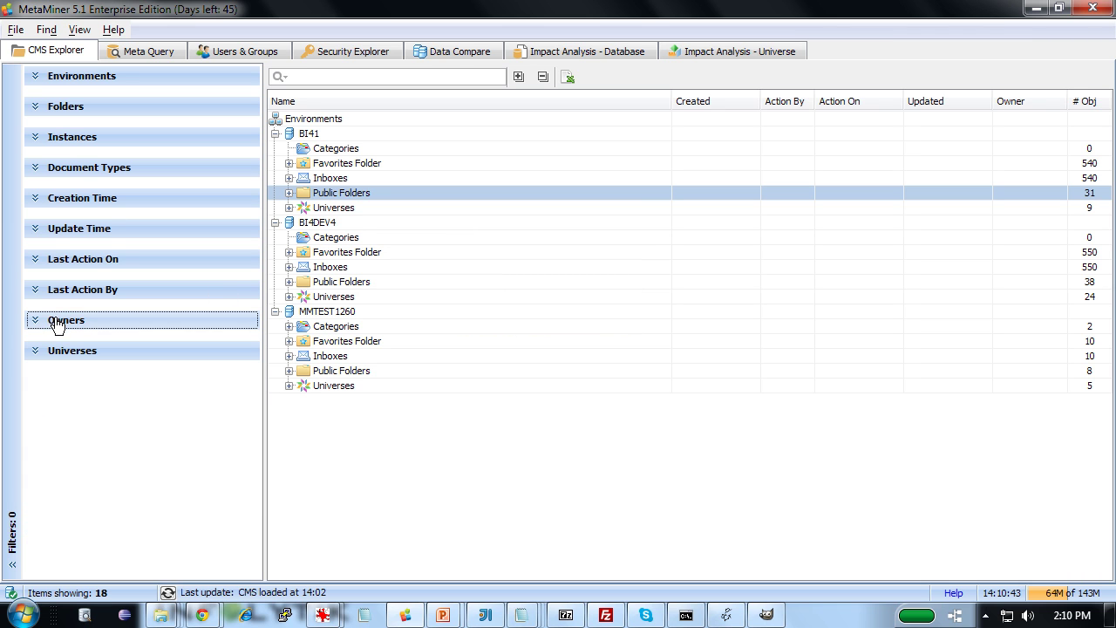
{"action": "left_click", "coordinate": [95, 200]}
{"action": "left_click", "coordinate": [86, 223]}
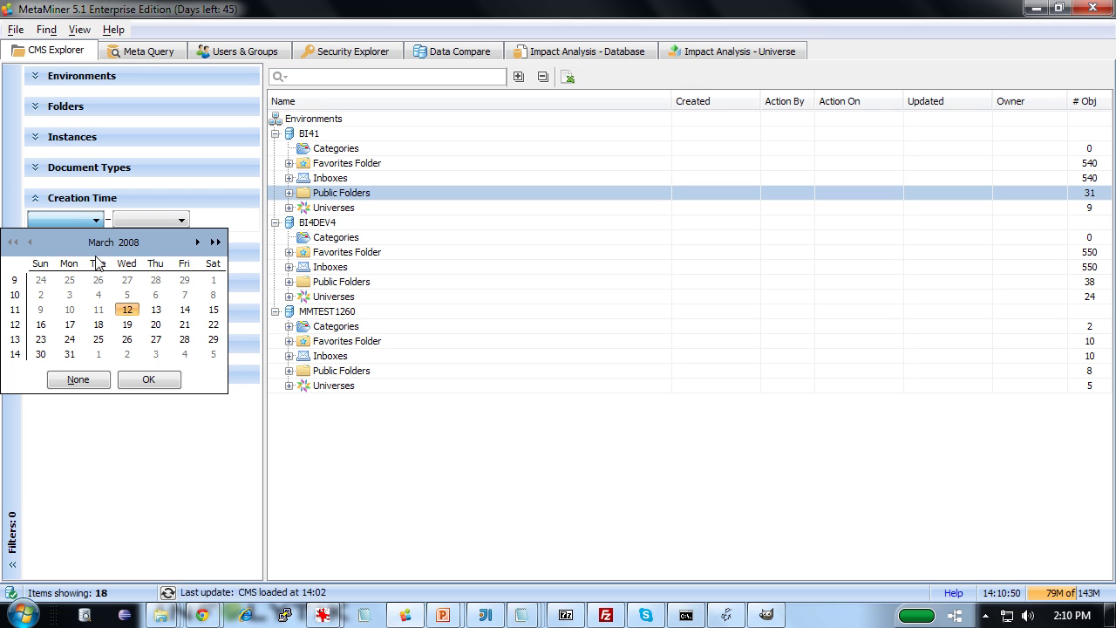
{"action": "left_click", "coordinate": [198, 242]}
{"action": "left_click", "coordinate": [215, 242]}
{"action": "left_click", "coordinate": [215, 242]}
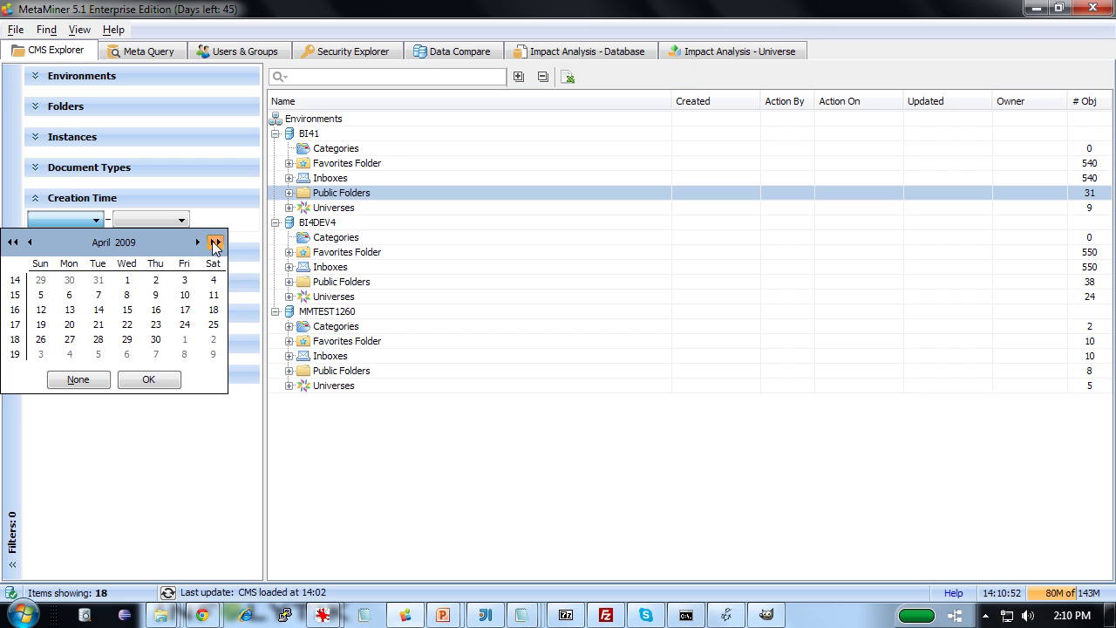
{"action": "left_click", "coordinate": [215, 241]}
{"action": "left_click", "coordinate": [215, 241]}
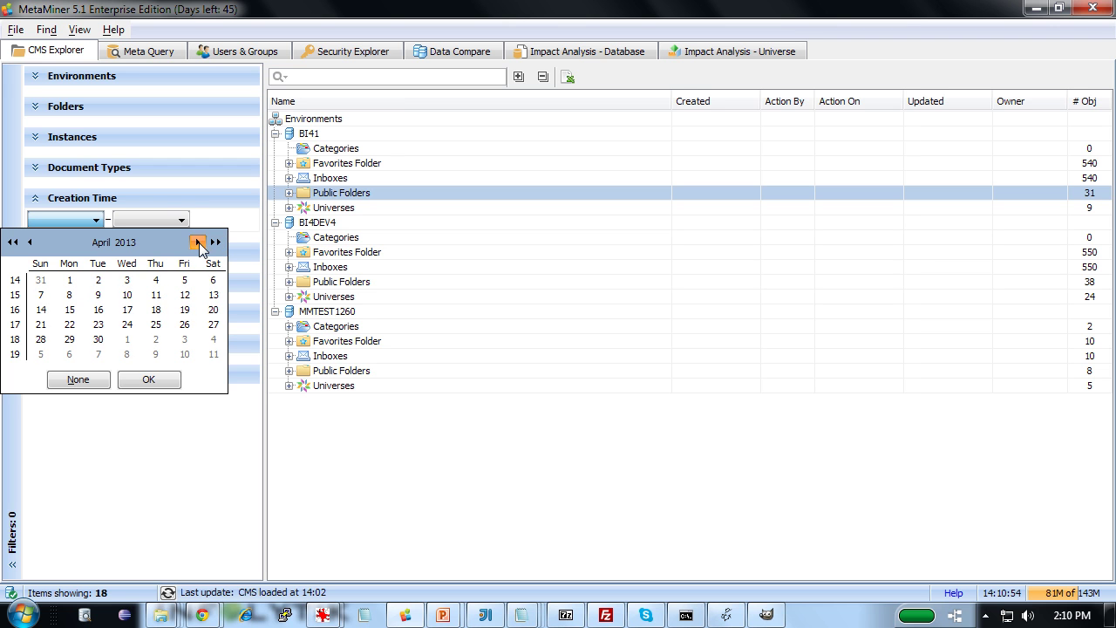
{"action": "left_click", "coordinate": [199, 243]}
{"action": "left_click", "coordinate": [199, 242]}
{"action": "left_click", "coordinate": [199, 242]}
{"action": "left_click", "coordinate": [199, 242]}
{"action": "left_click", "coordinate": [198, 242]}
{"action": "left_click", "coordinate": [199, 242]}
{"action": "left_click", "coordinate": [199, 242]}
{"action": "left_click", "coordinate": [198, 242]}
{"action": "left_click", "coordinate": [199, 243]}
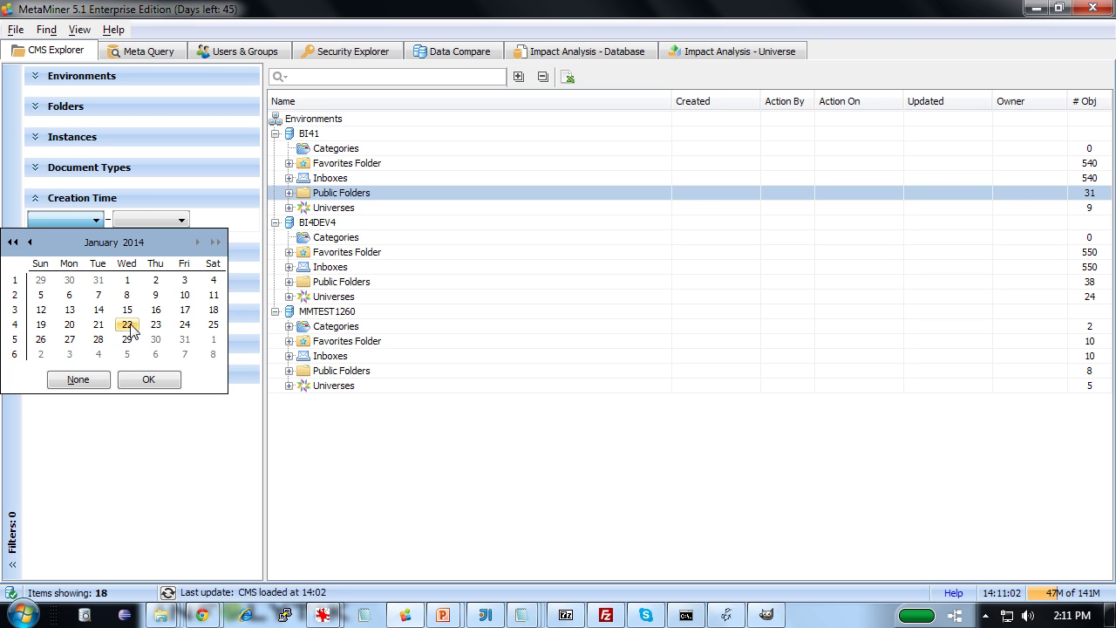
{"action": "left_click", "coordinate": [70, 324]}
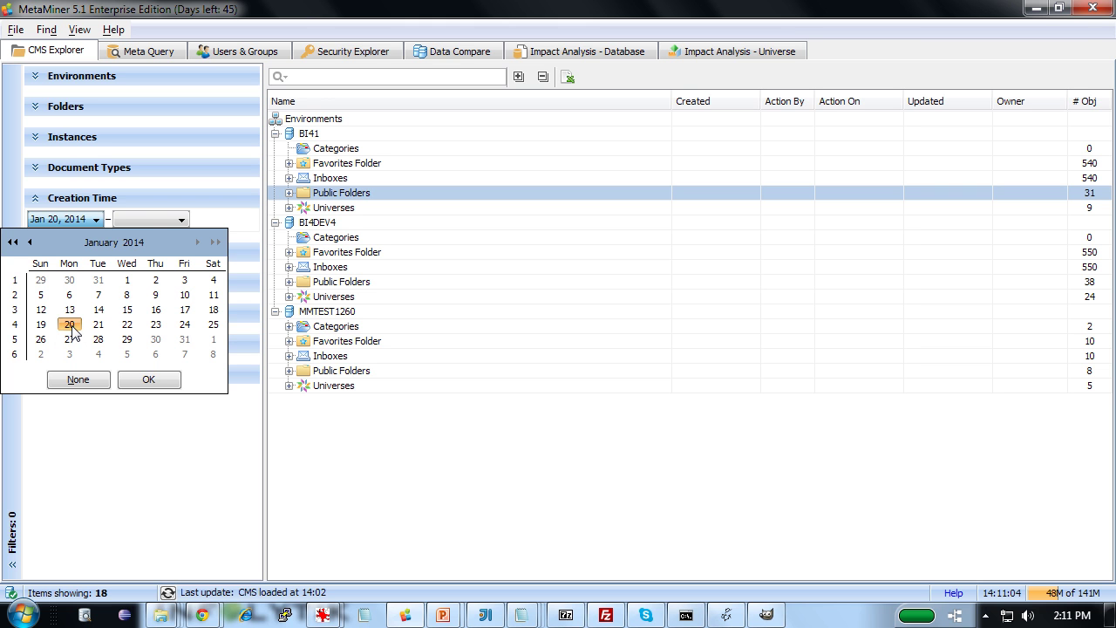
Set the end of the Creation Time filter range to Jan 29, 2014 and apply it.
{"action": "left_click", "coordinate": [147, 219]}
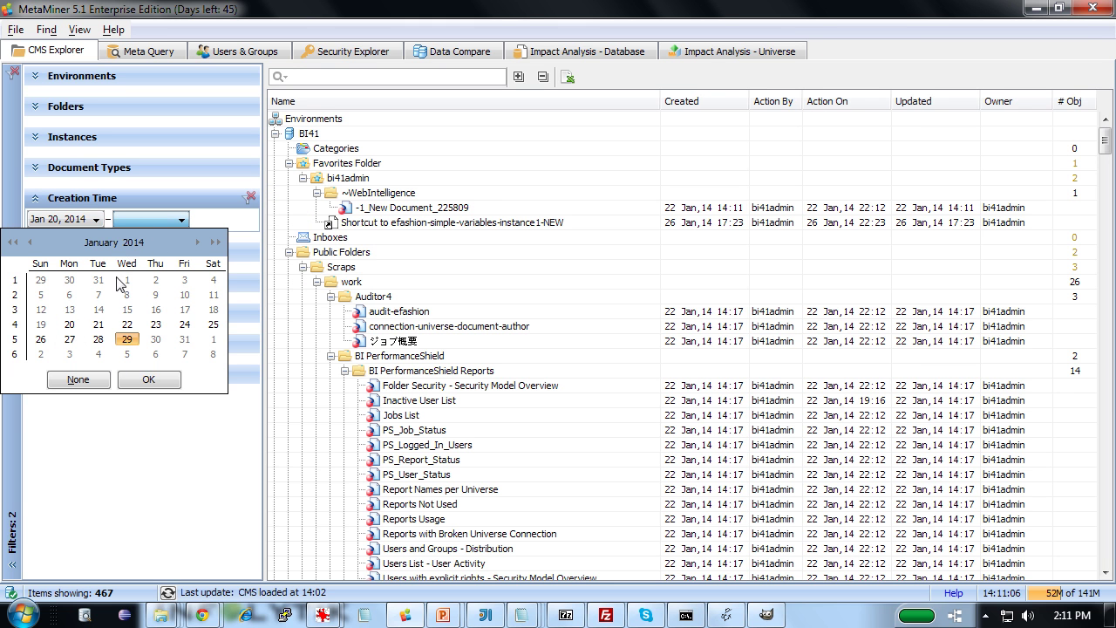
{"action": "left_click", "coordinate": [126, 340]}
{"action": "left_click", "coordinate": [148, 381]}
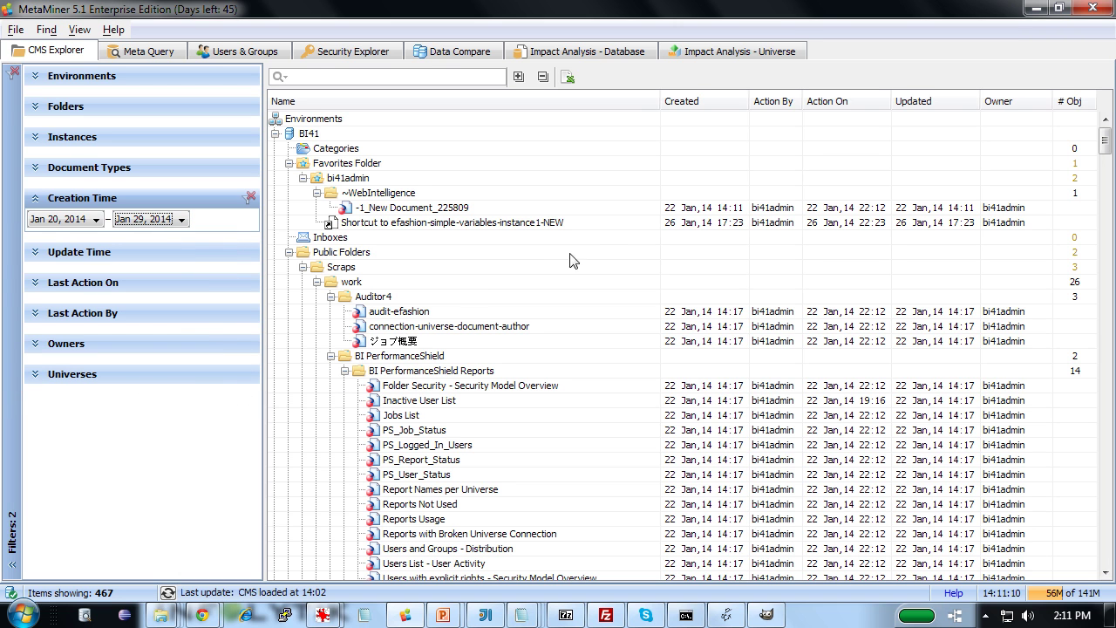